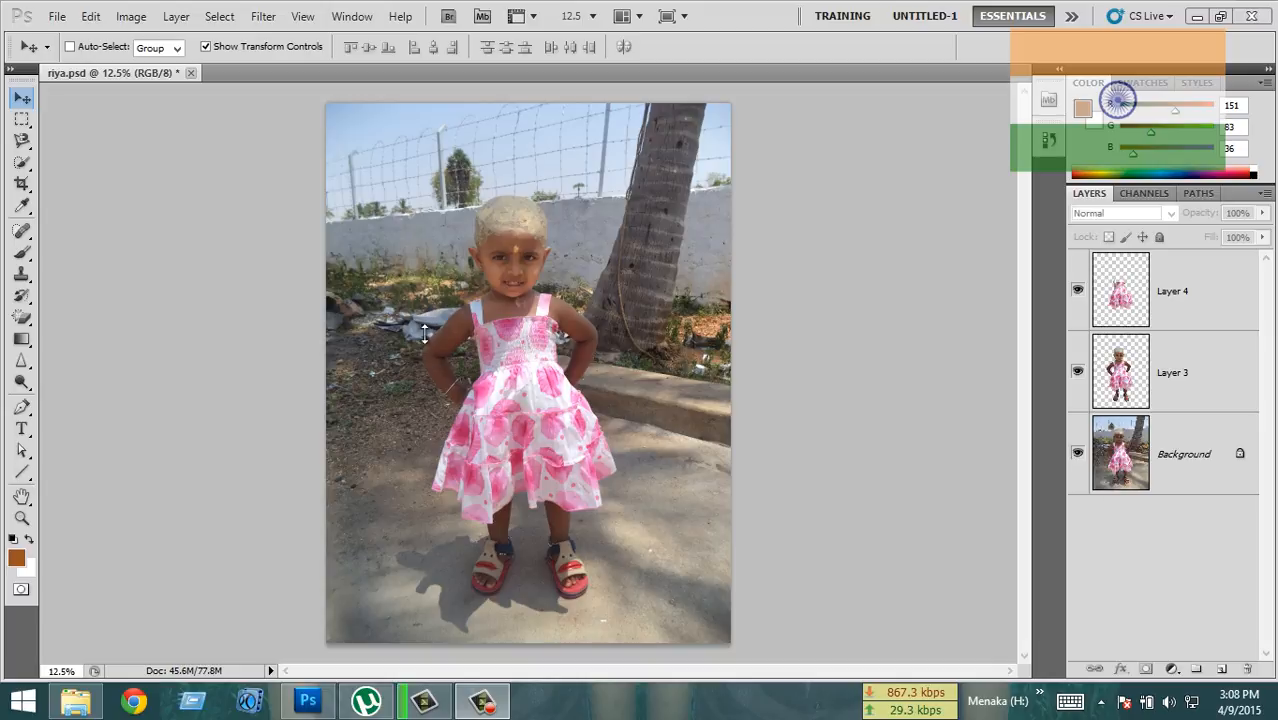
# Check what the Background and Layer 3 contain by hiding each and showing it again
pyautogui.click(1078, 453)
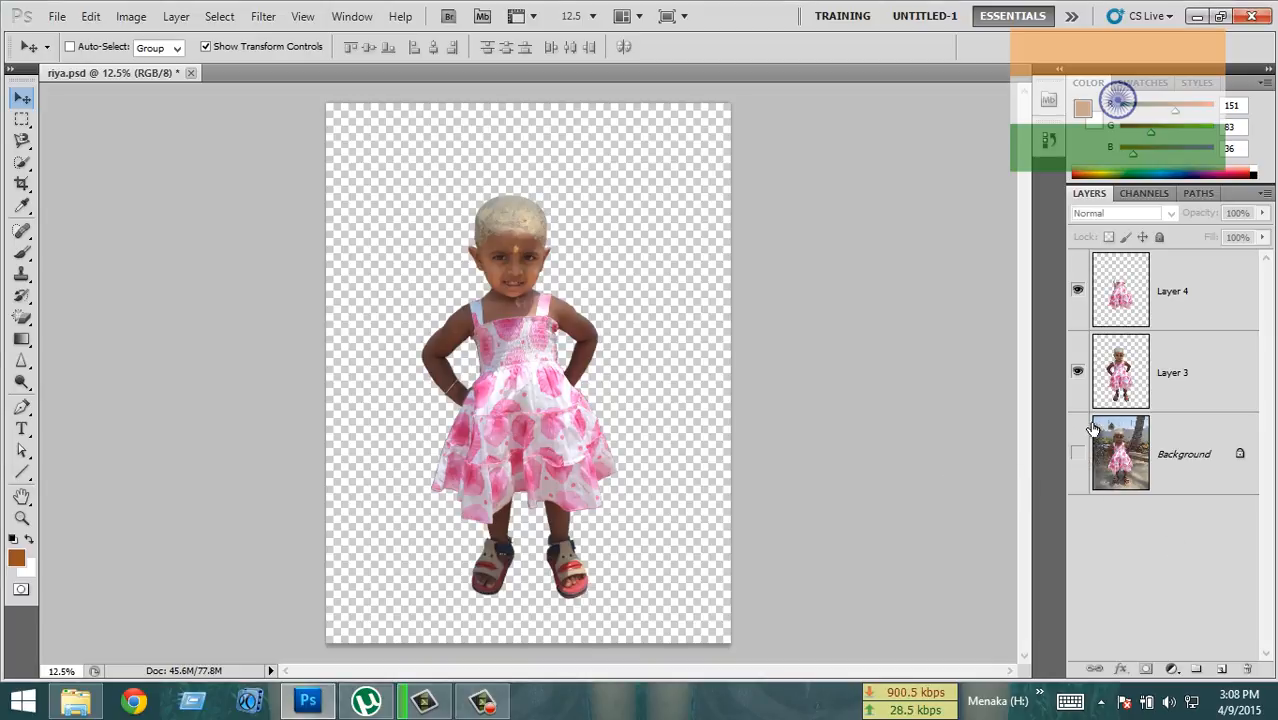
pyautogui.click(1174, 391)
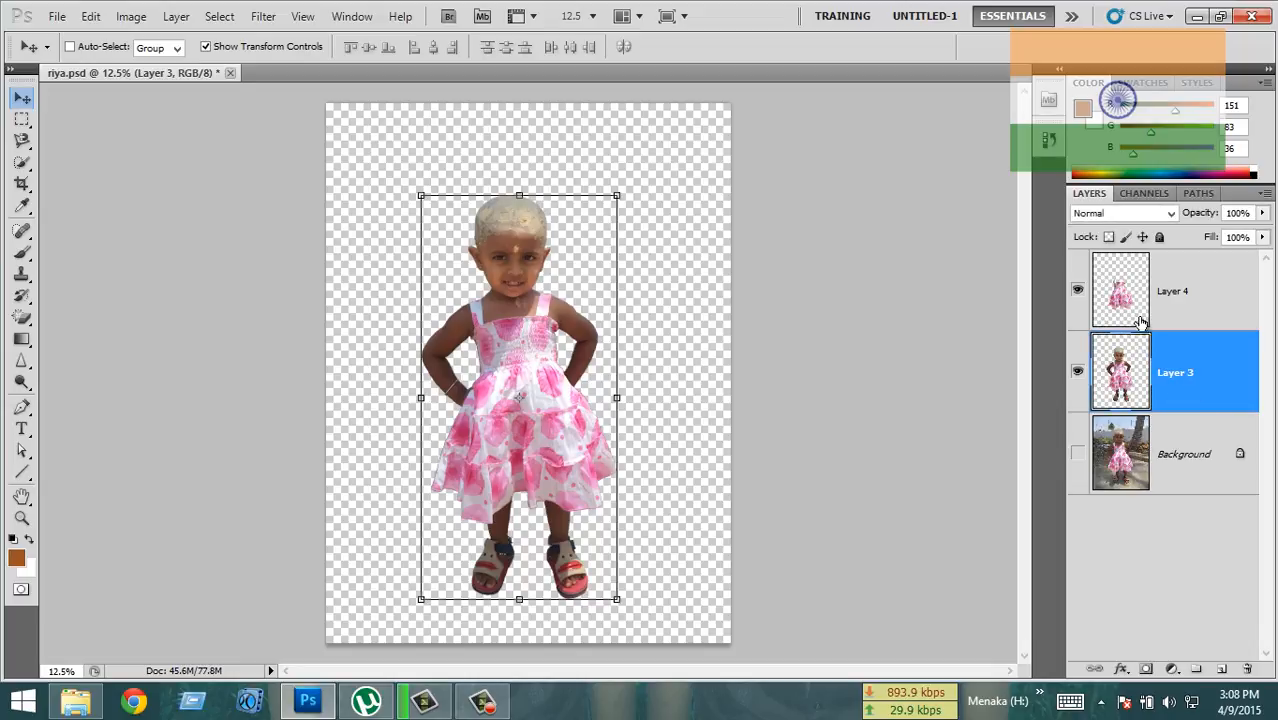
pyautogui.click(1077, 372)
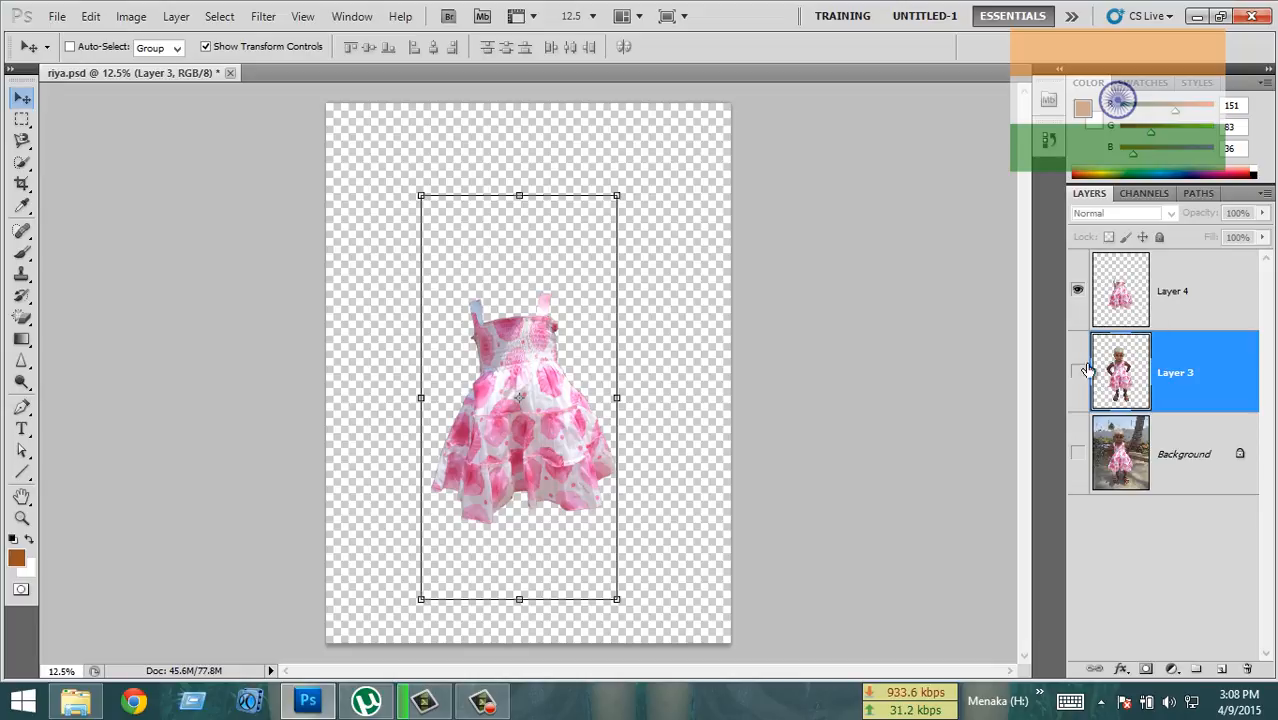
pyautogui.click(1078, 372)
pyautogui.click(1077, 453)
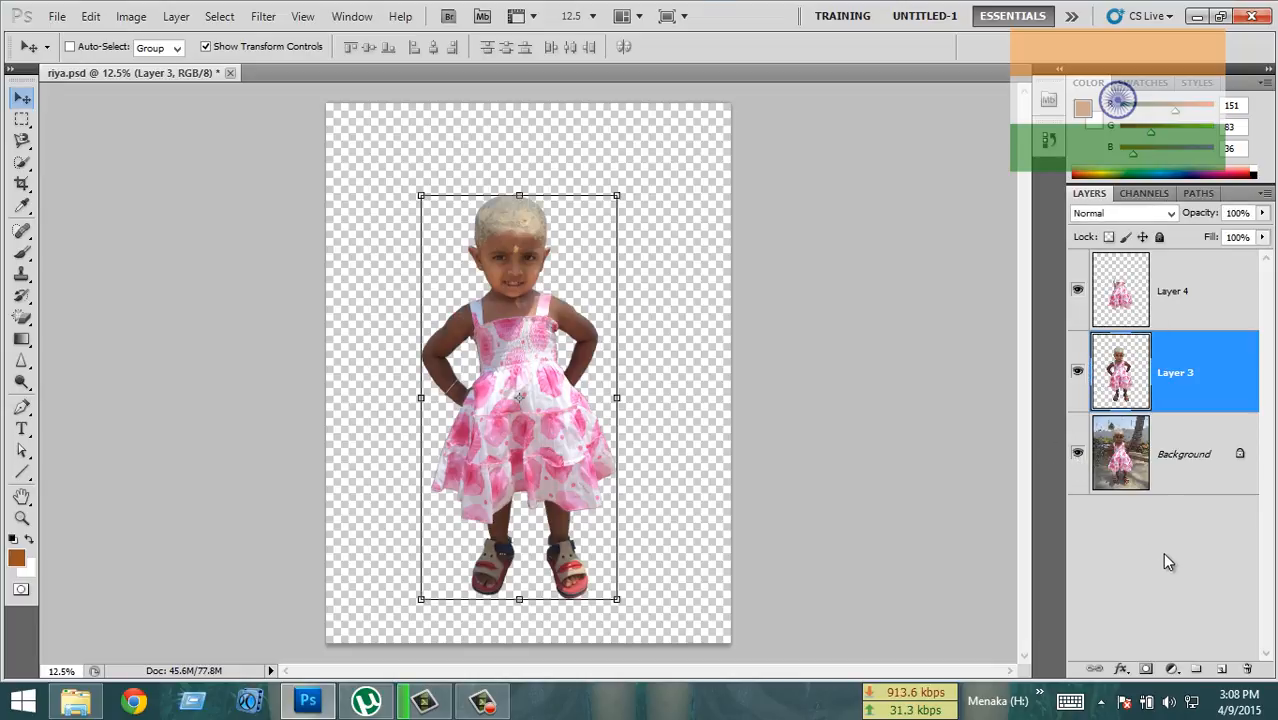
pyautogui.click(1155, 556)
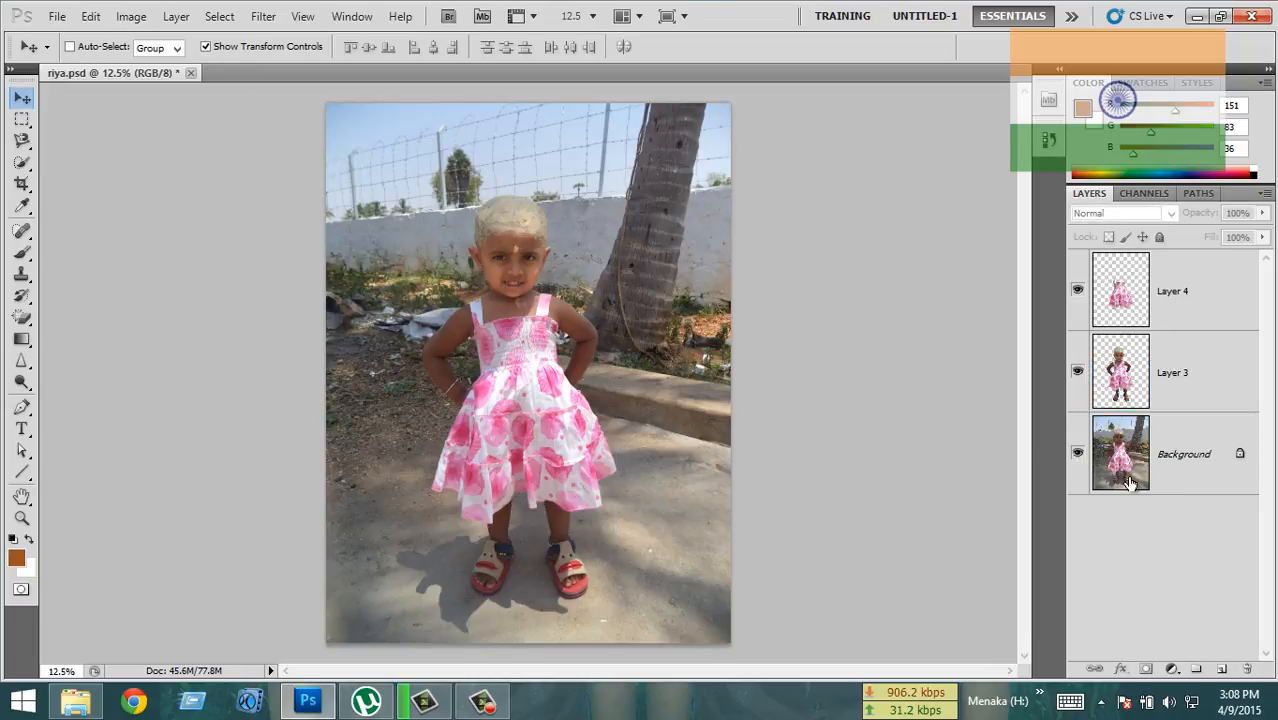
pyautogui.click(1189, 360)
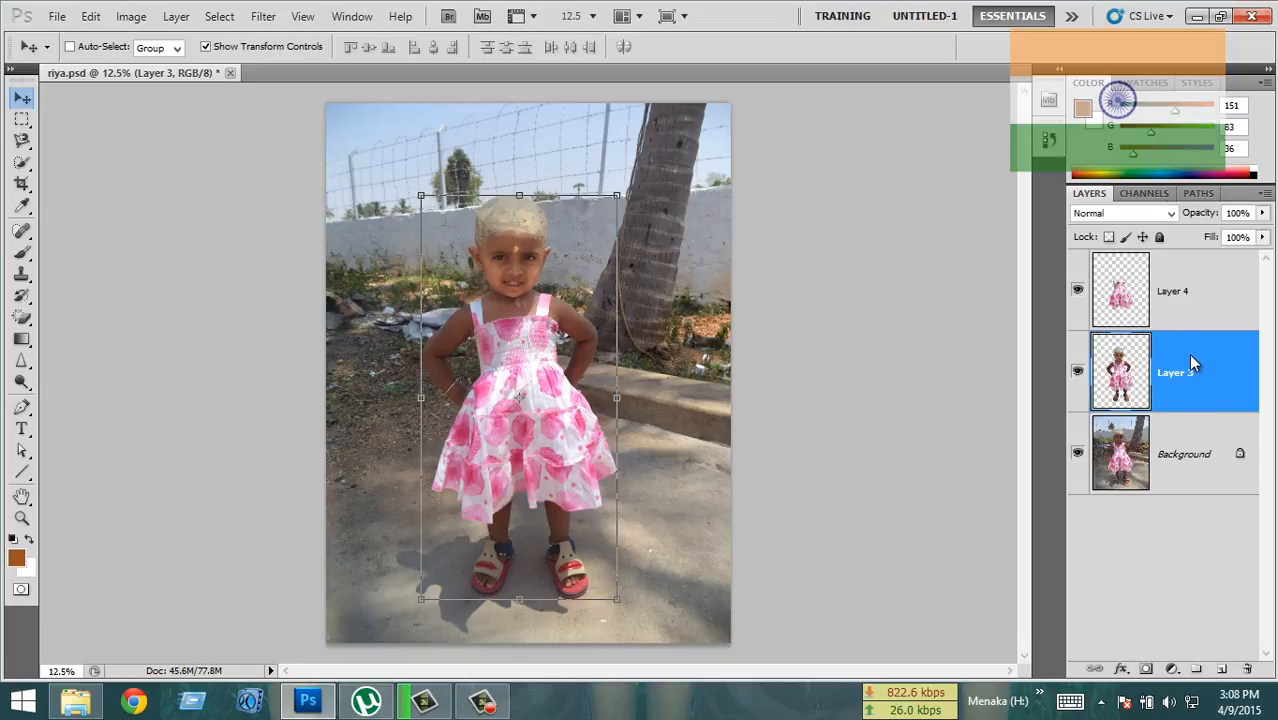
pyautogui.rightClick(1188, 353)
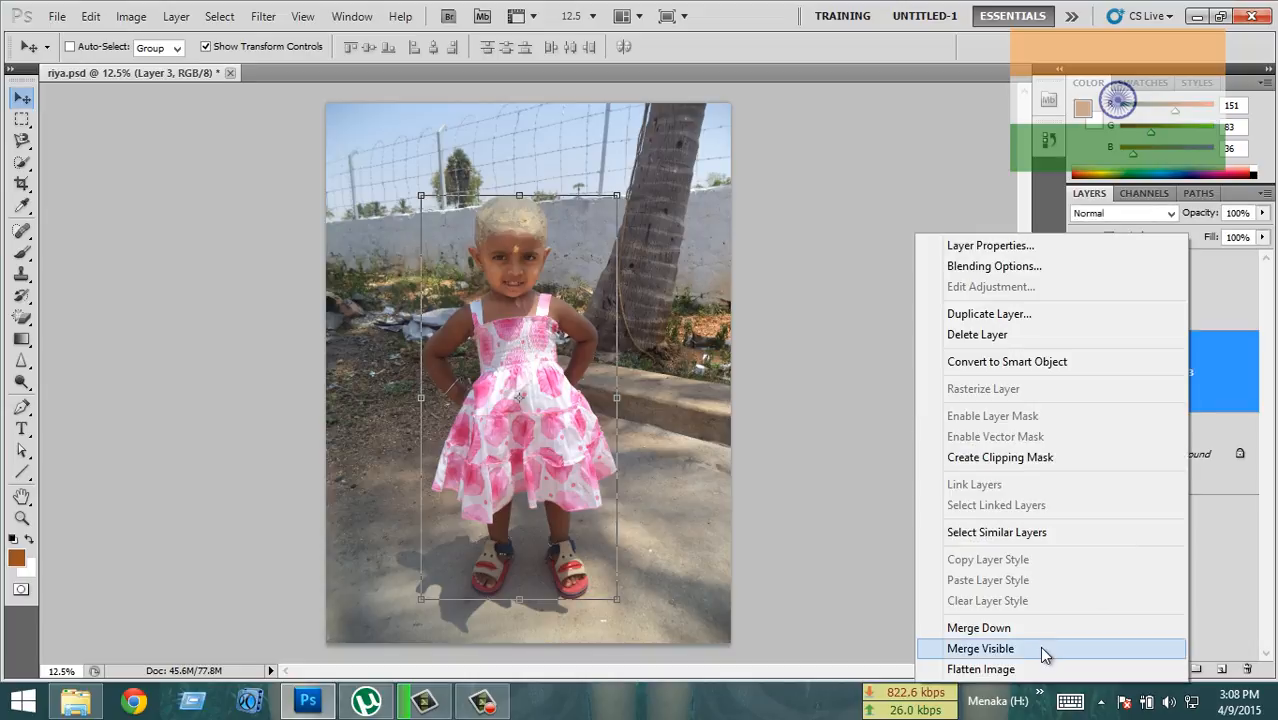
pyautogui.click(1213, 536)
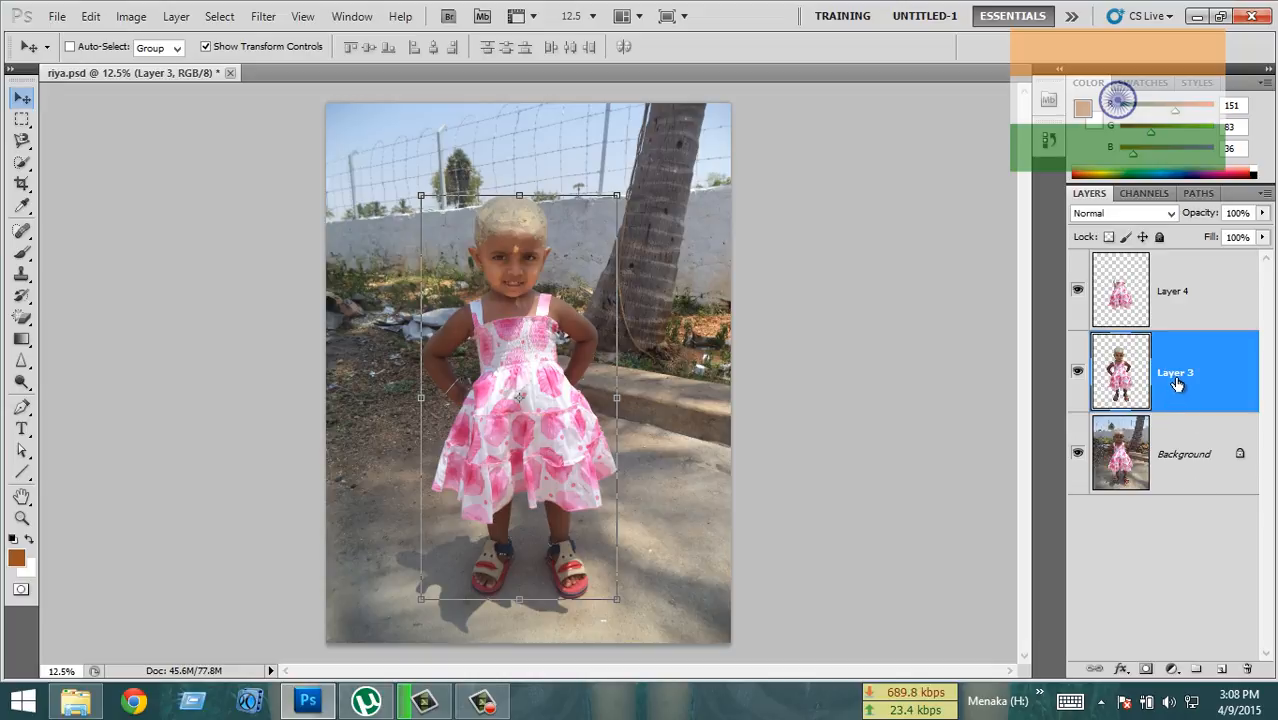
pyautogui.doubleClick(1178, 377)
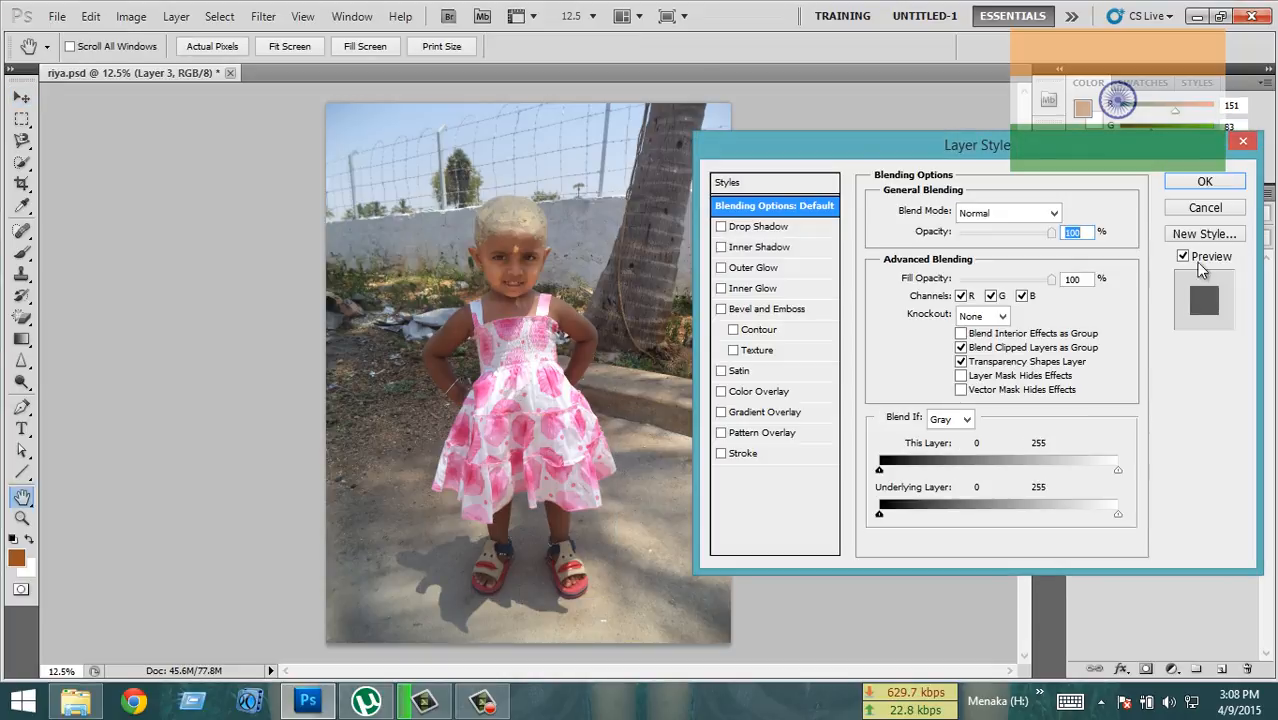
pyautogui.click(1241, 143)
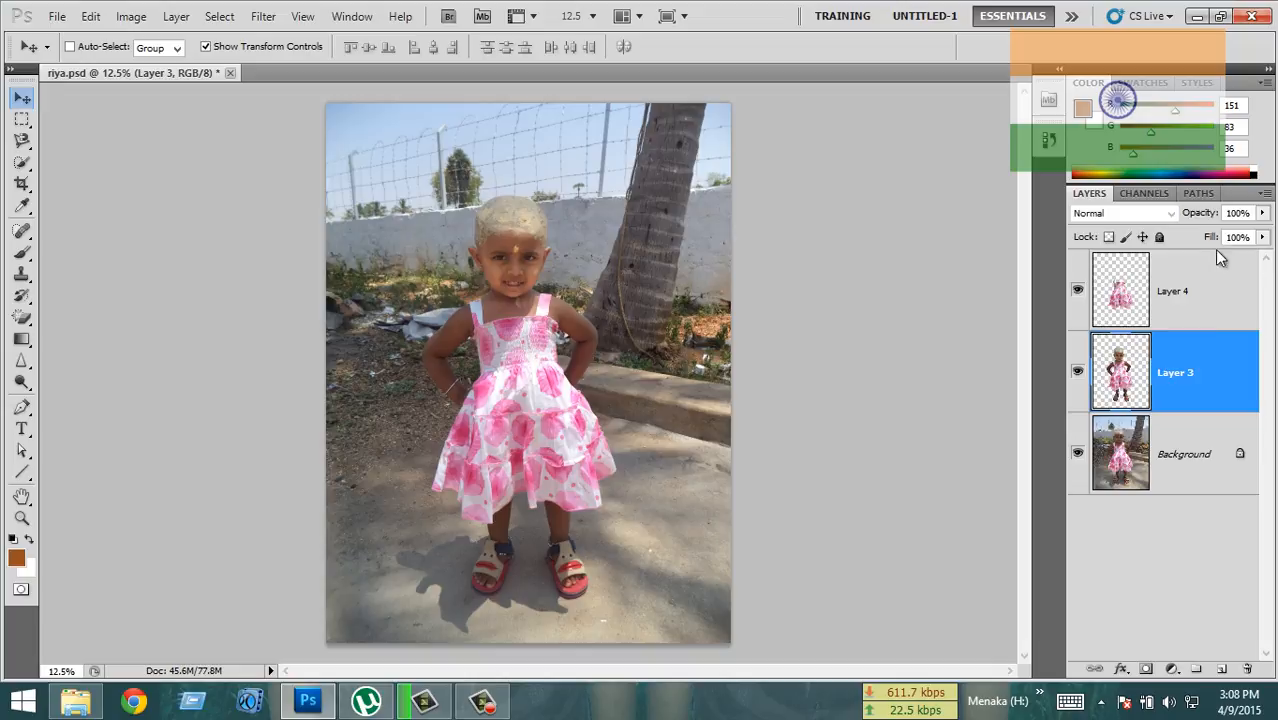
# Rename Layer 3, the cut-out of the whole figure, as "man"
pyautogui.doubleClick(1180, 372)
pyautogui.press('BackSpace')
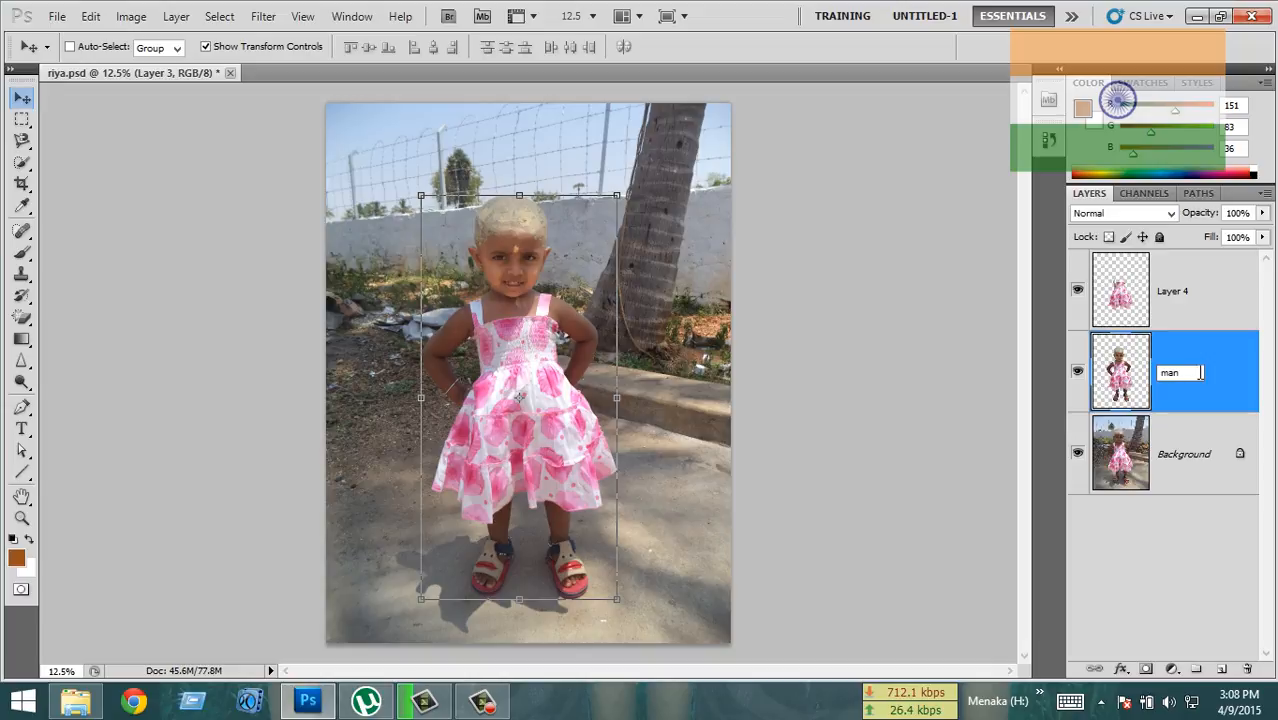
pyautogui.write('man')
# Rename Layer 4, the cut-out dress, as "dress" and leave all layers deselected
pyautogui.click(1175, 290)
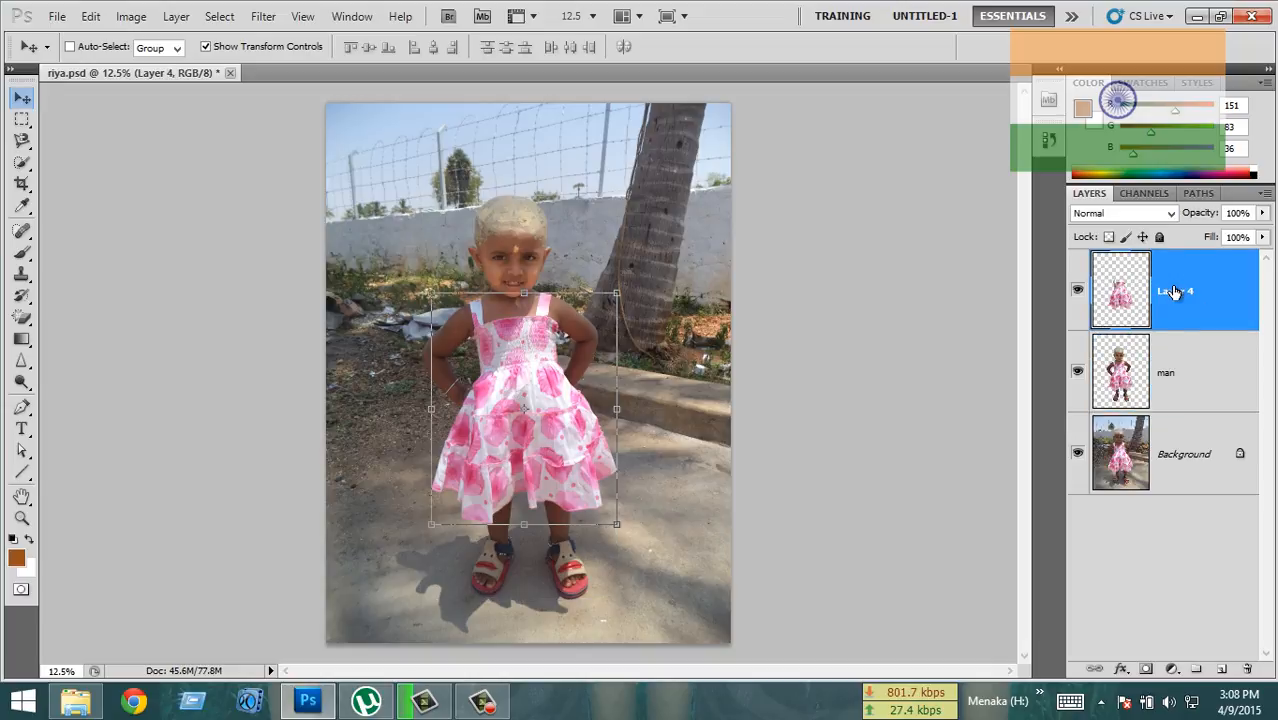
pyautogui.doubleClick(1177, 297)
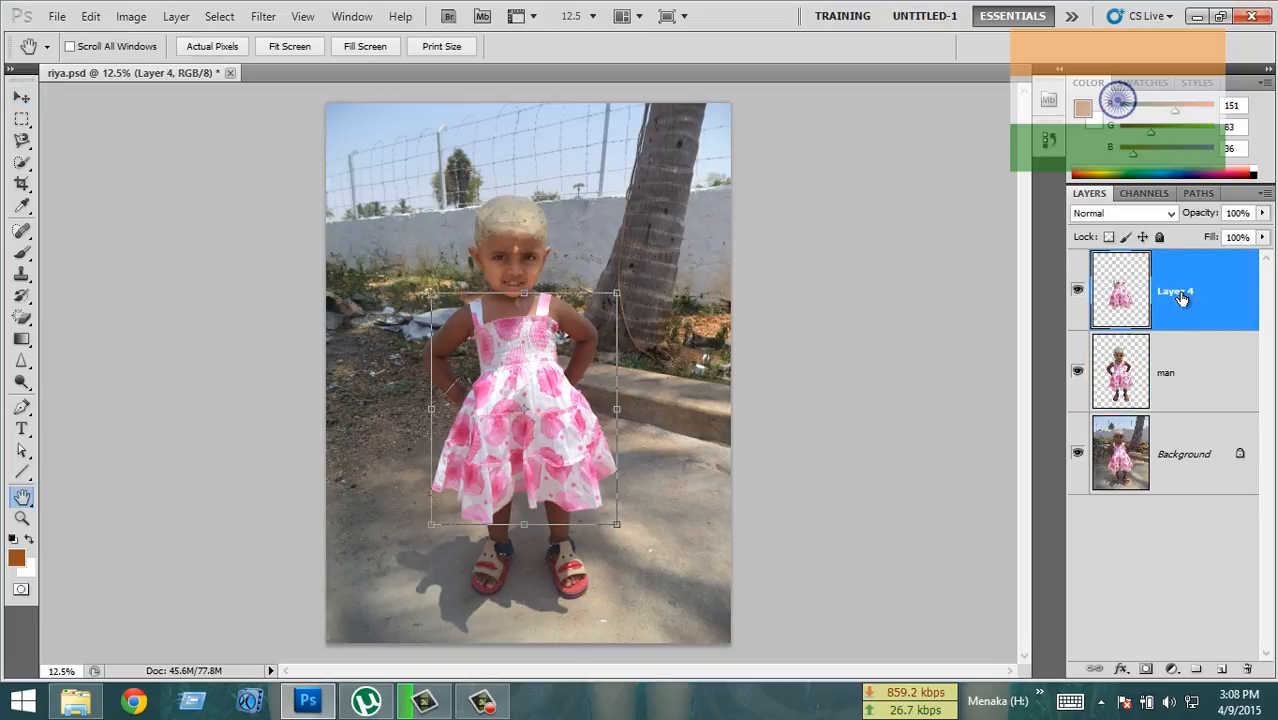
pyautogui.click(1205, 207)
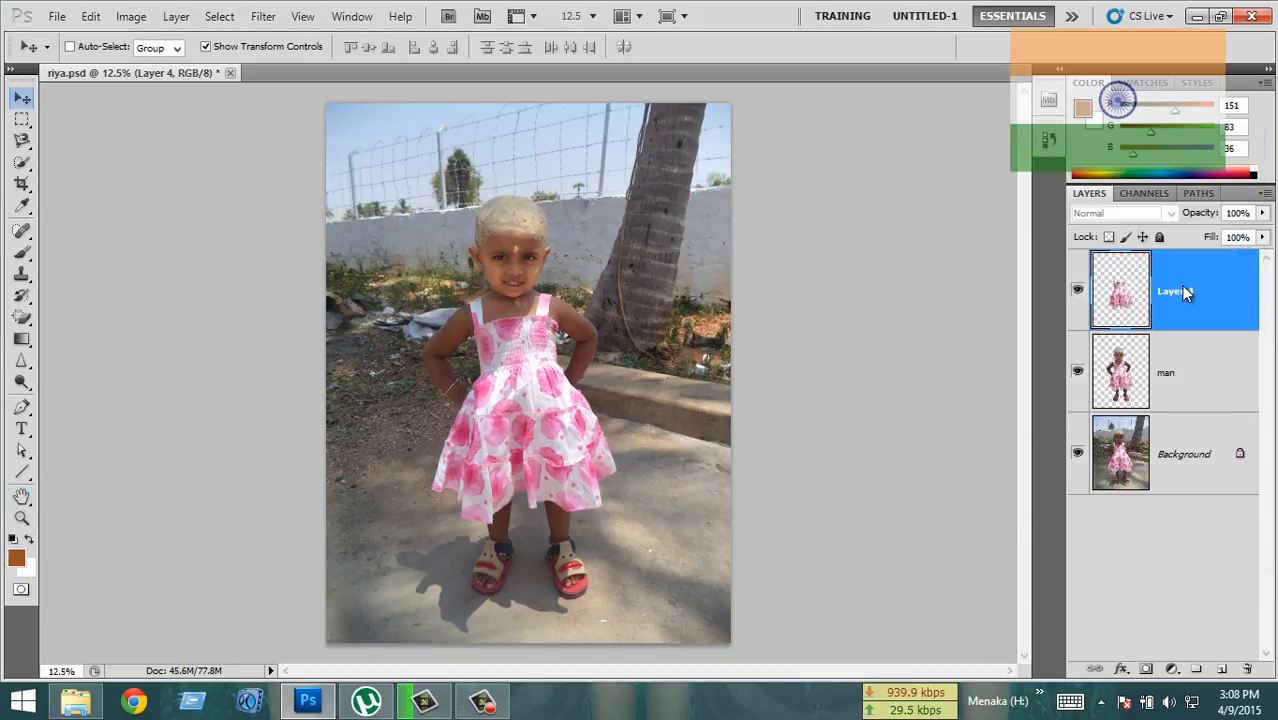
pyautogui.doubleClick(1178, 291)
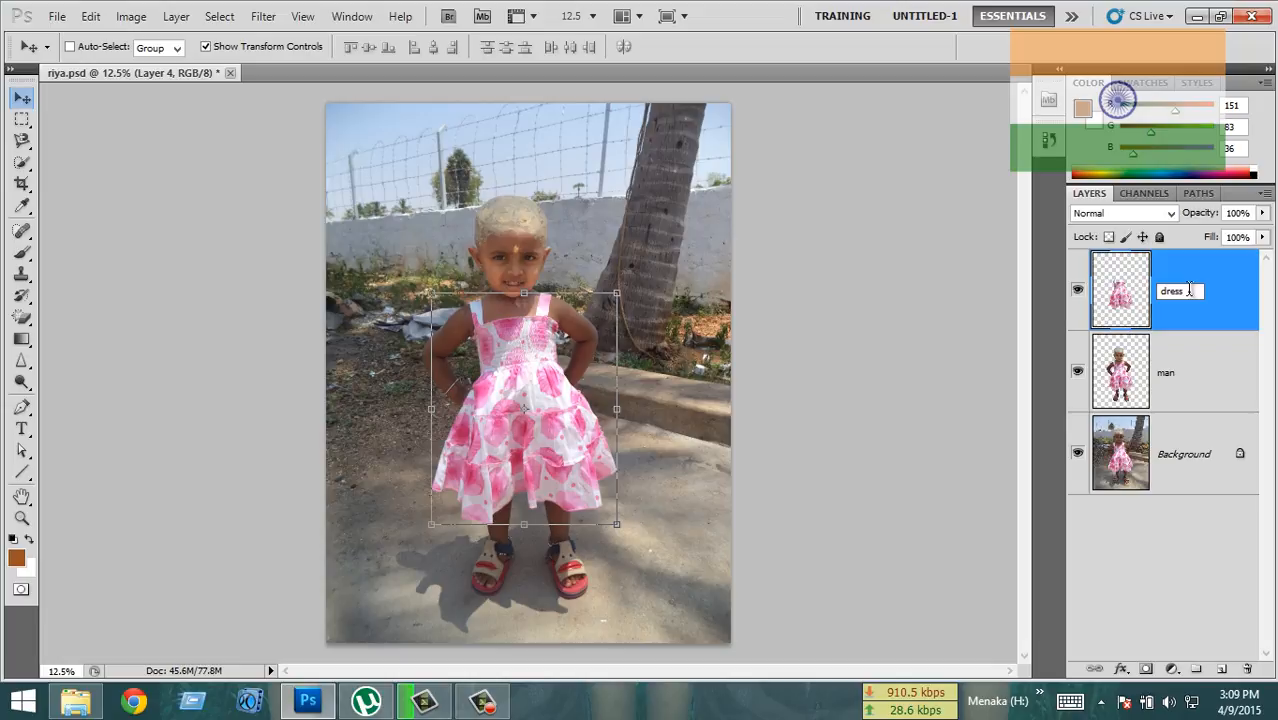
pyautogui.press('Return')
pyautogui.click(1161, 546)
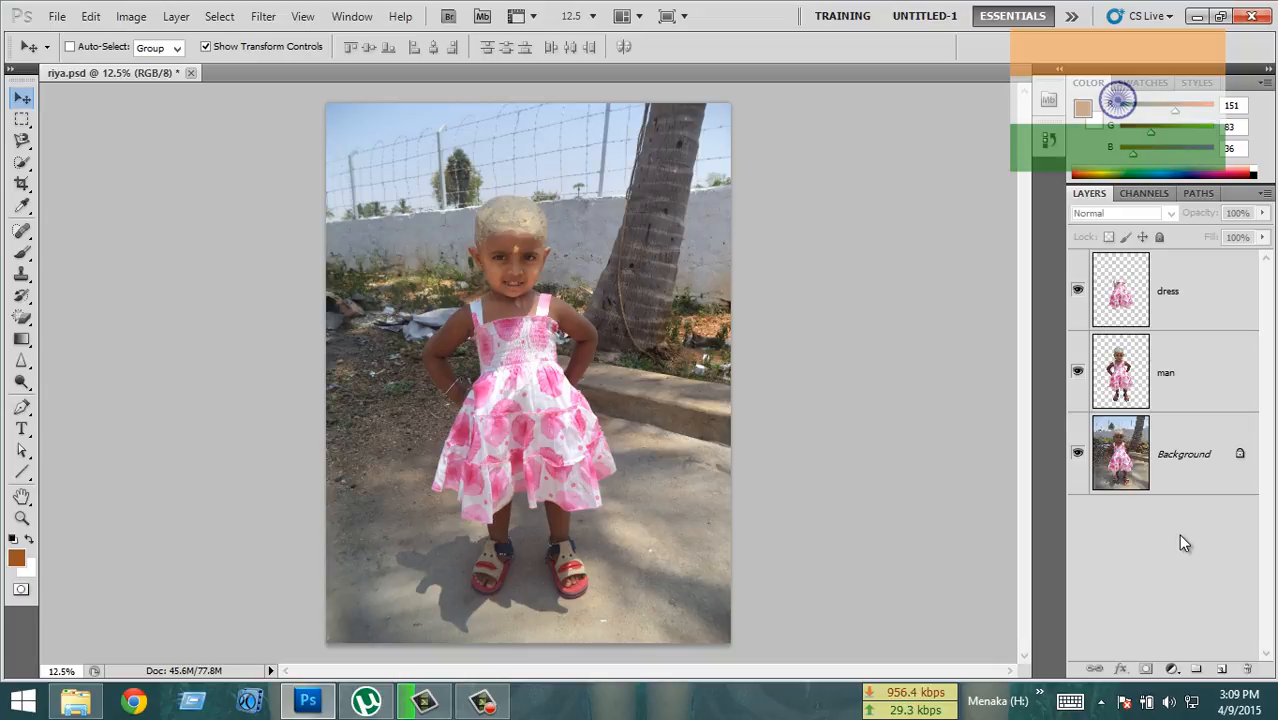
# Group the man and dress layers together
pyautogui.click(1181, 395)
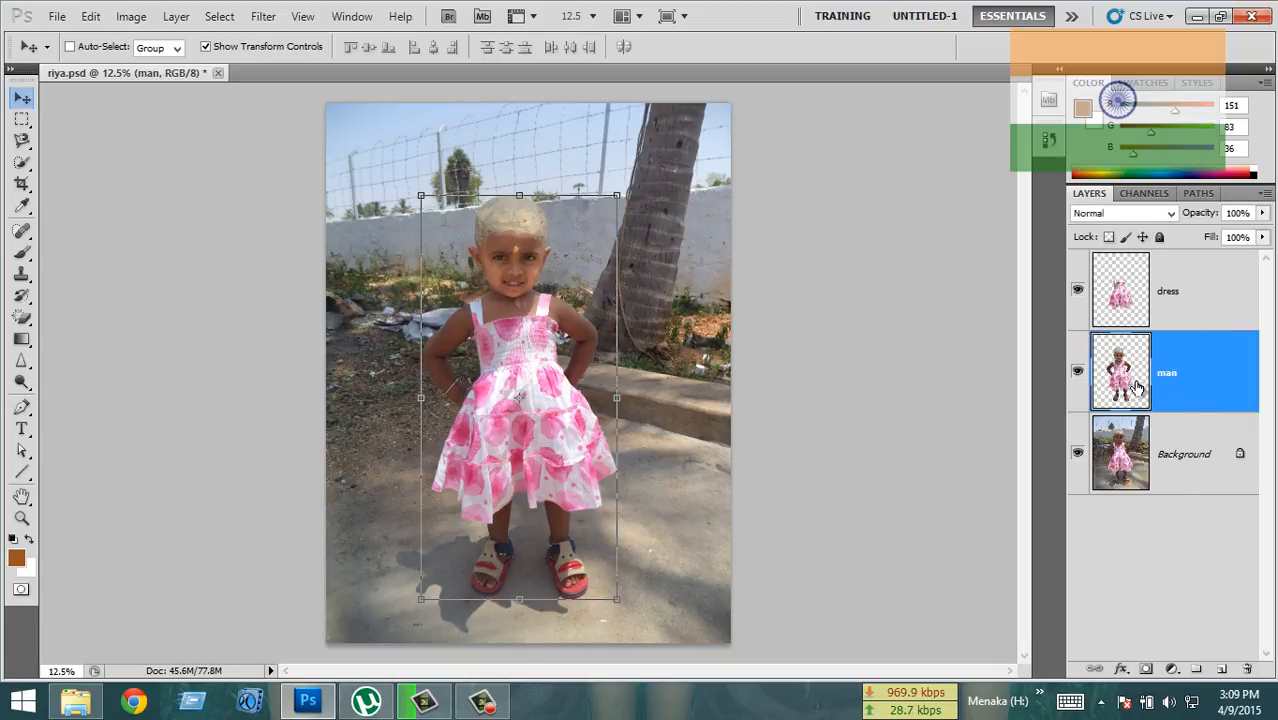
pyautogui.keyDown('shift'); pyautogui.click(1215, 293); pyautogui.keyUp('shift')
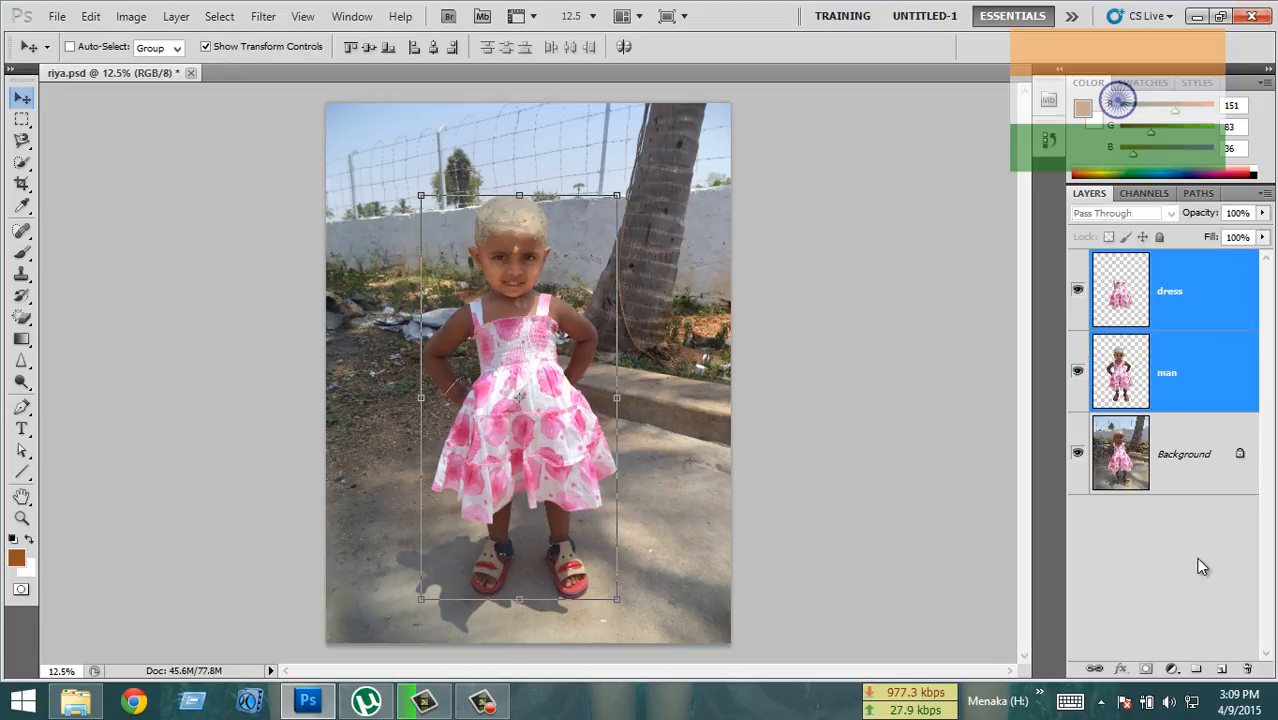
pyautogui.hotkey('ctrl', 'g')
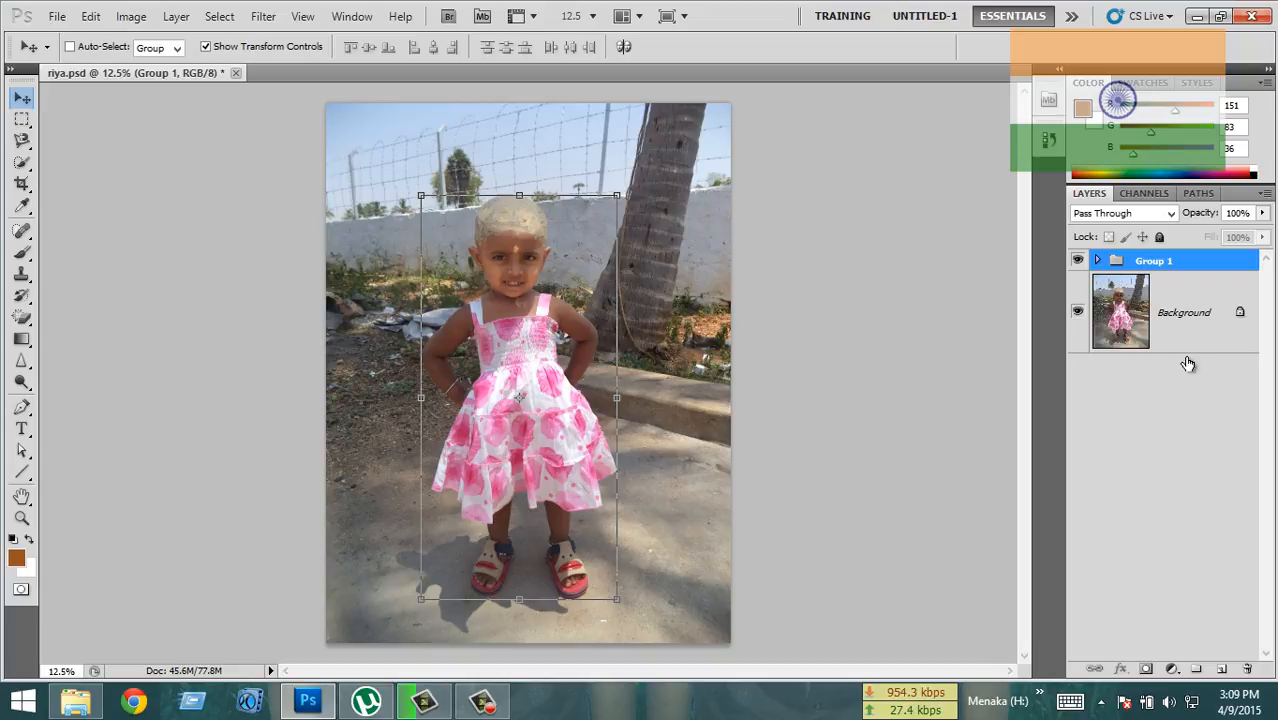
# Rename the new layer group as "man dress" and leave it selected
pyautogui.doubleClick(1162, 261)
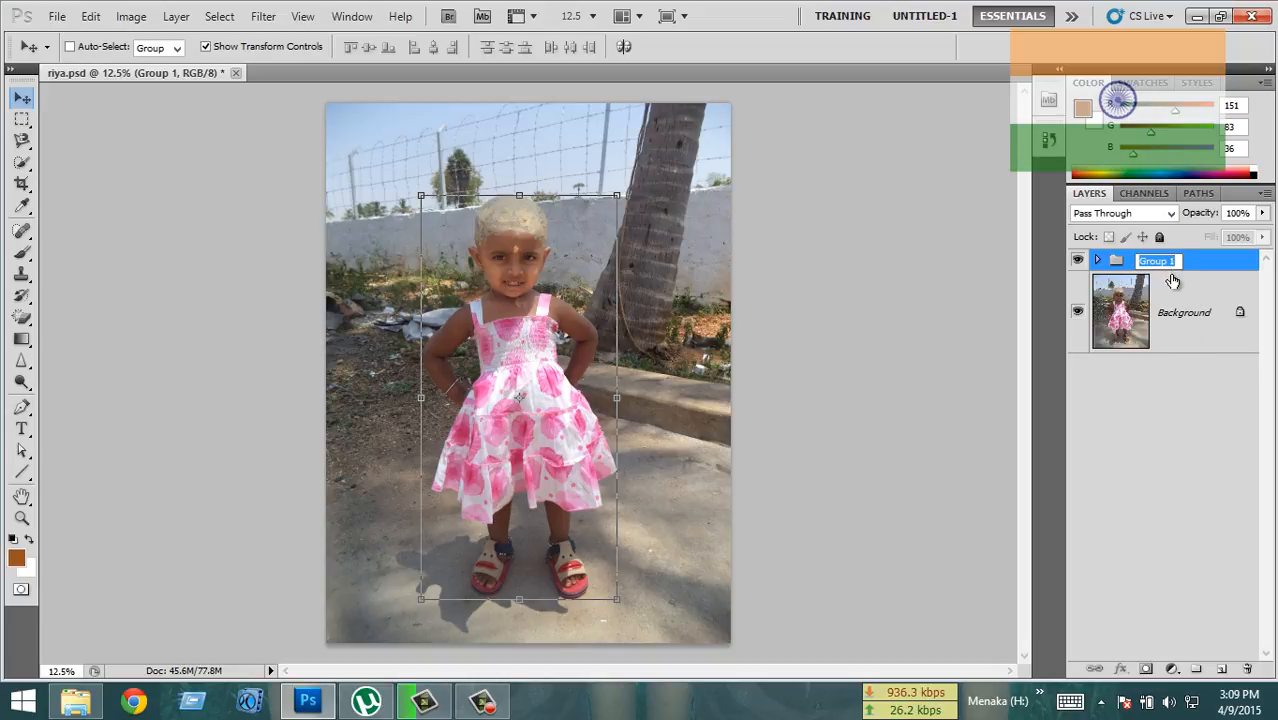
pyautogui.press('BackSpace')
pyautogui.write('man dress')
pyautogui.press('Return')
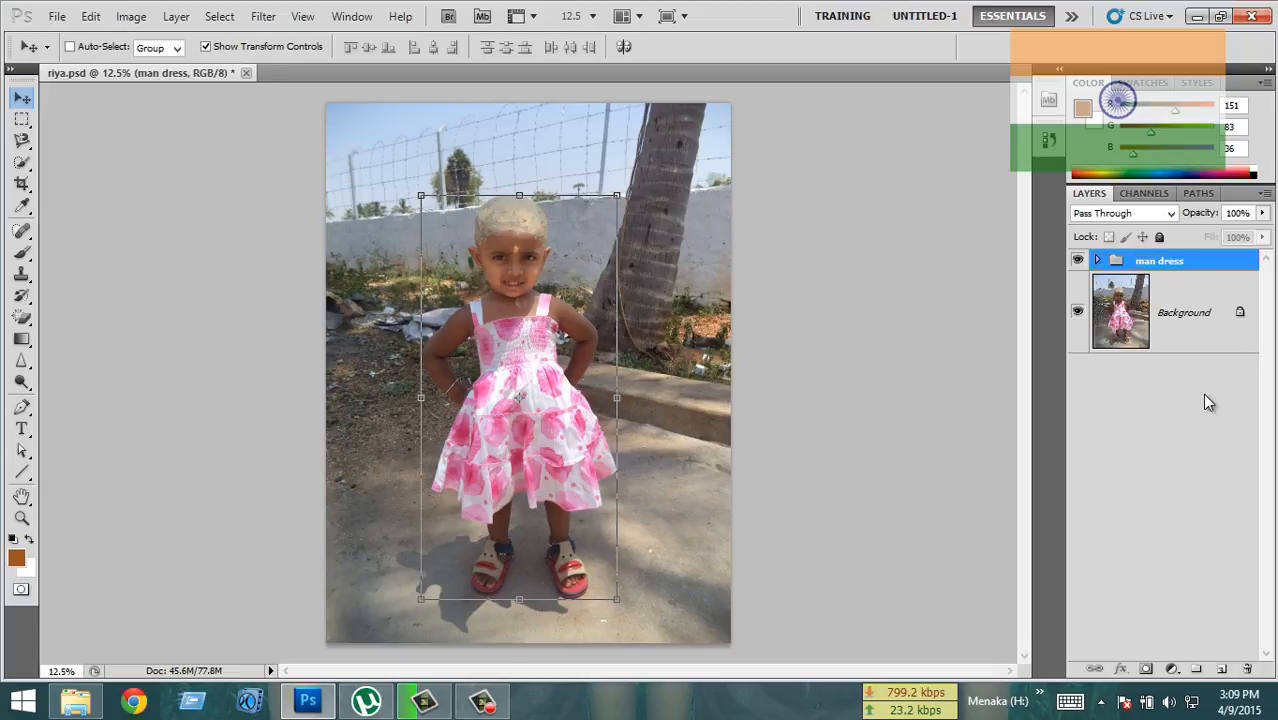
pyautogui.click(1208, 400)
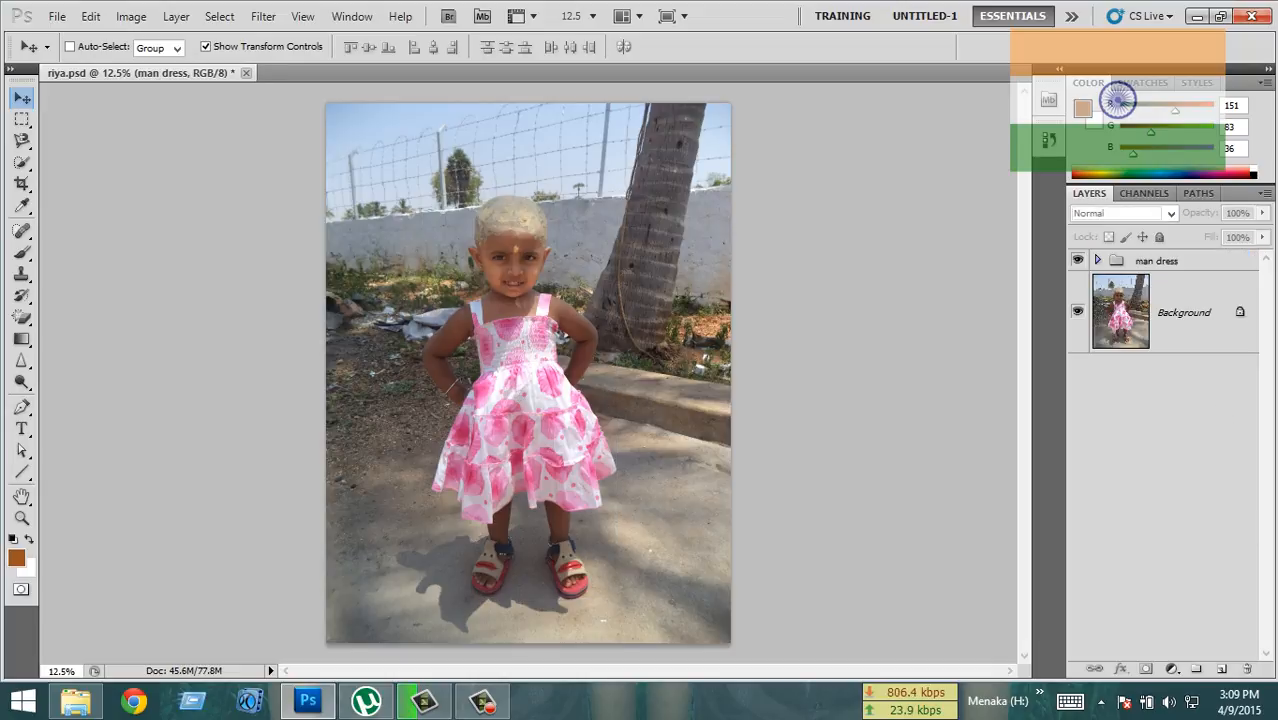
pyautogui.click(1150, 266)
pyautogui.moveTo(500, 400)
pyautogui.mouseDown()
pyautogui.moveTo(572, 382)
pyautogui.moveTo(519, 391)
pyautogui.mouseUp()
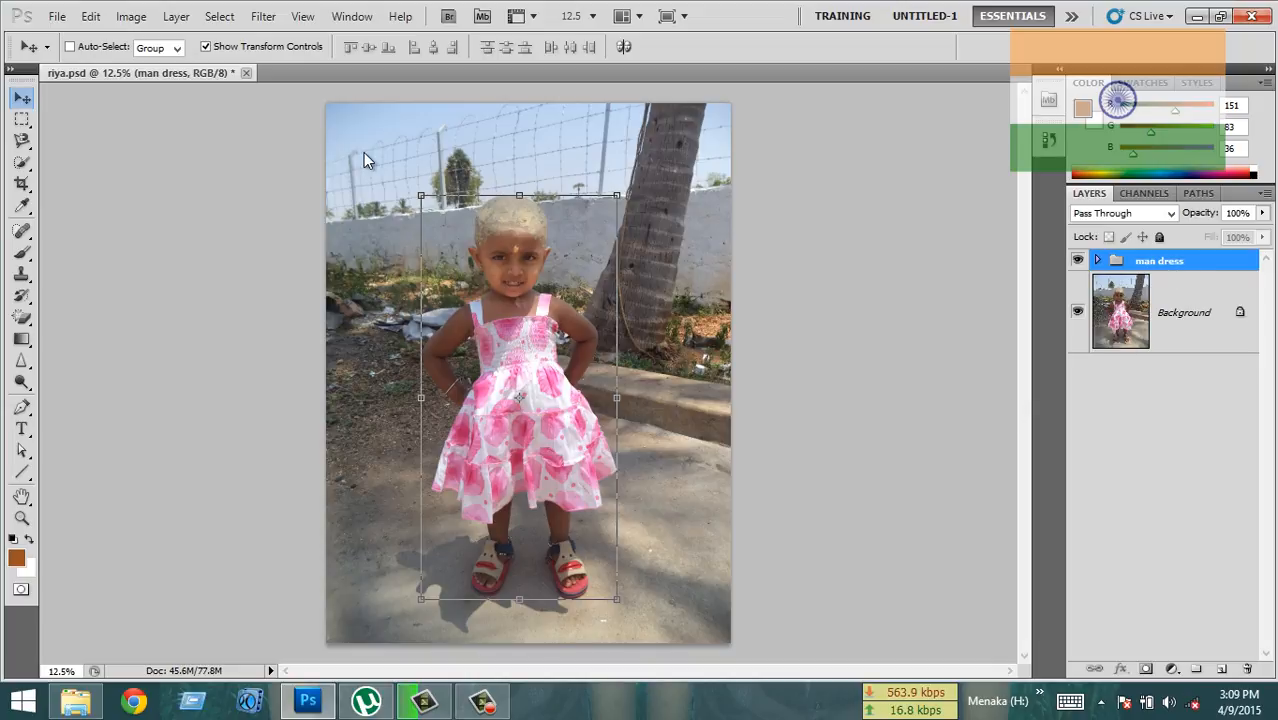
# Open the garden image "Photoshop Background Natures (4).jpg" from the "photoshop back" folder in Pictures
pyautogui.click(57, 16)
pyautogui.click(78, 54)
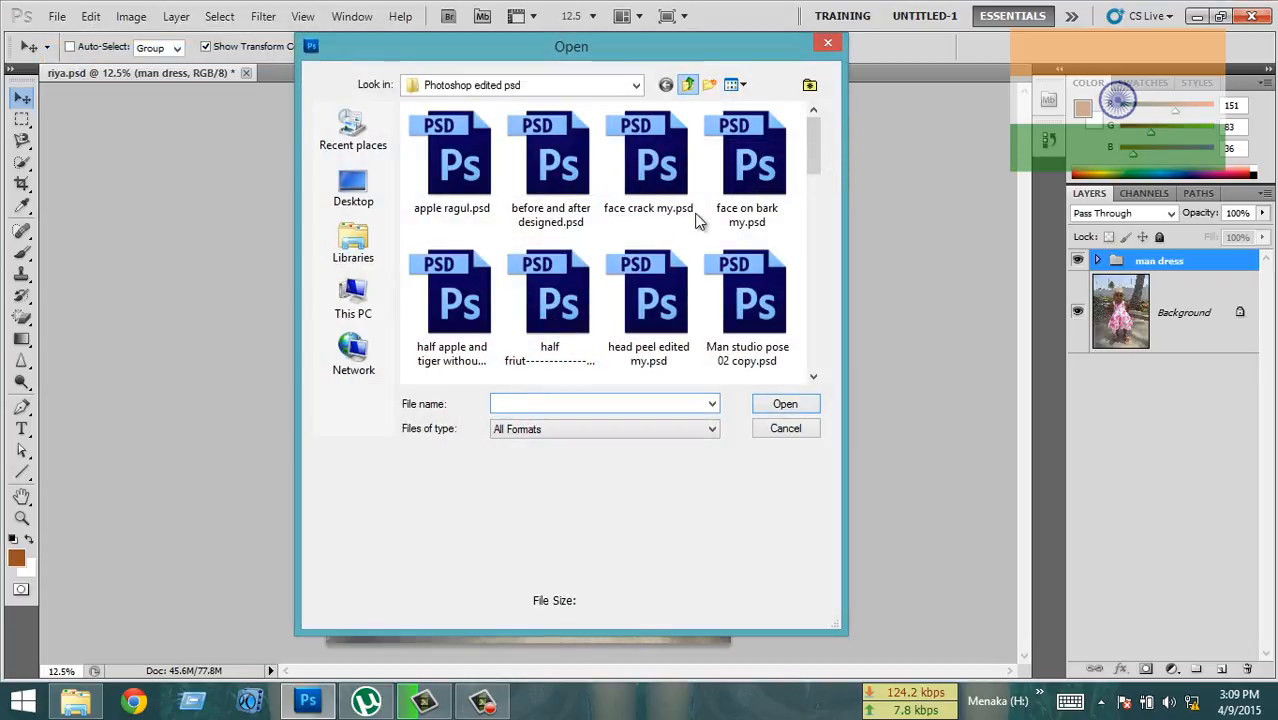
pyautogui.click(687, 84)
pyautogui.click(678, 297)
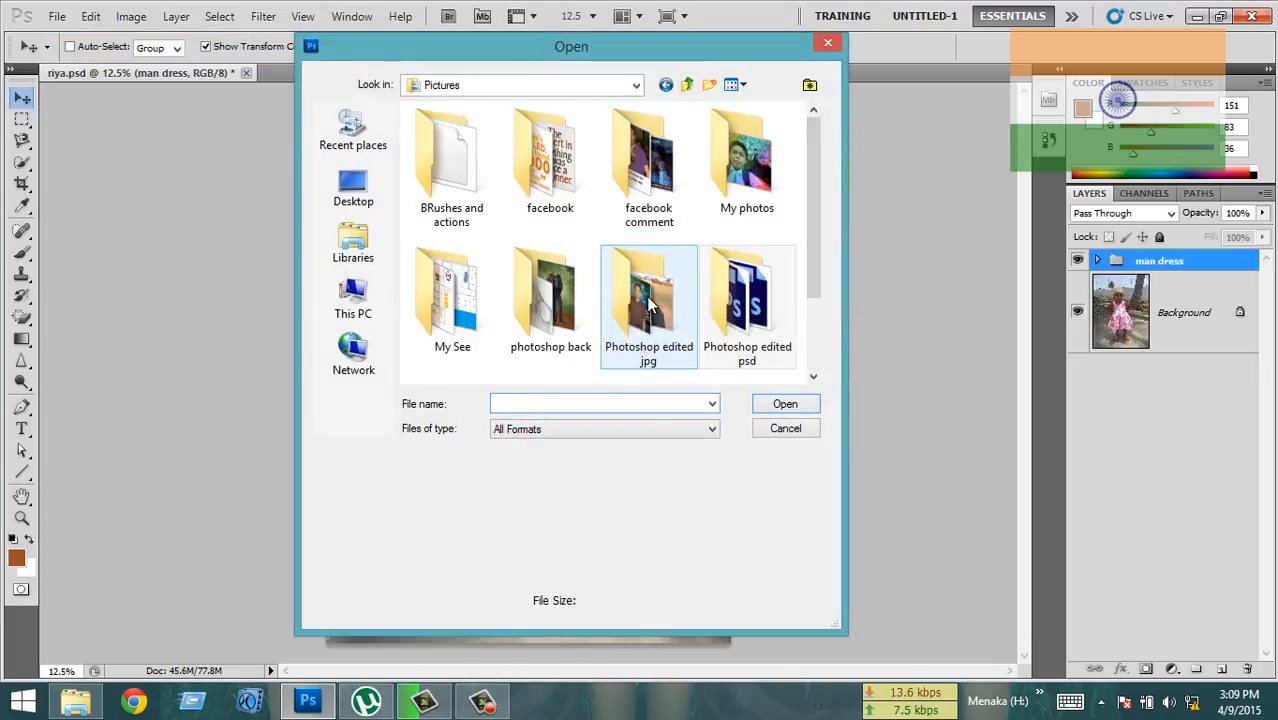
pyautogui.doubleClick(548, 300)
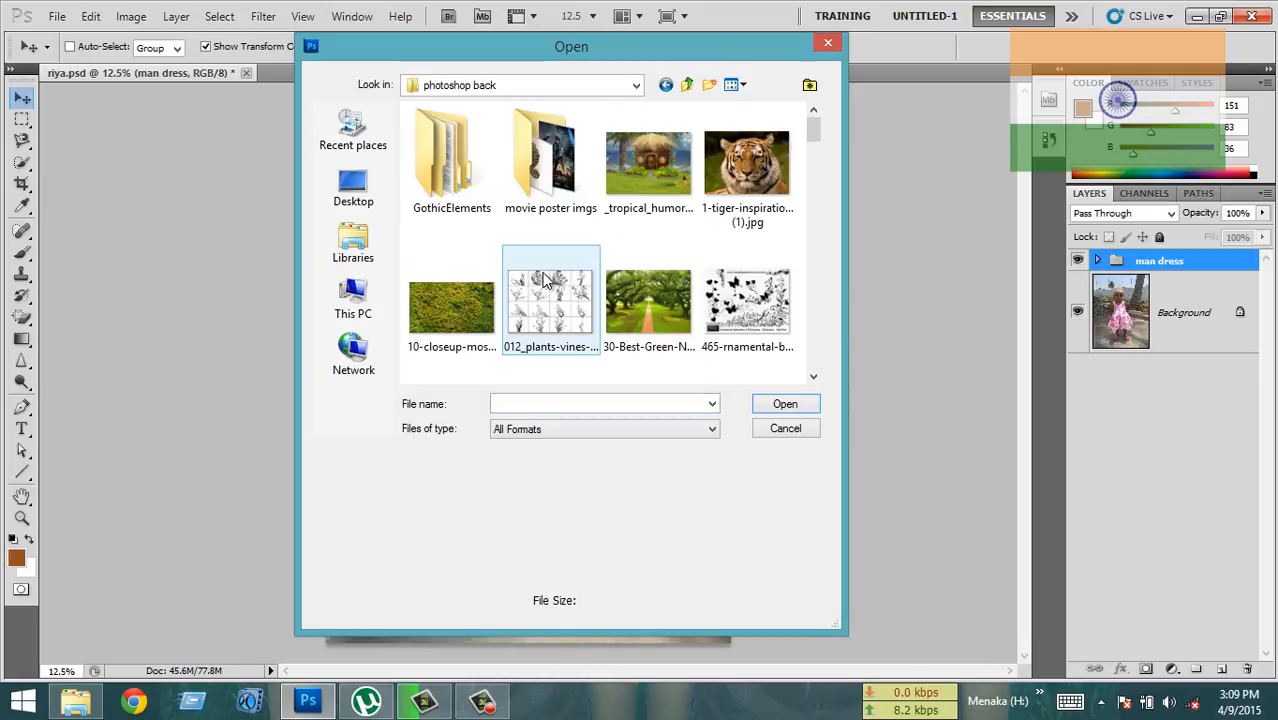
pyautogui.click(548, 283)
pyautogui.scroll(-1, 548, 283)
pyautogui.scroll(-5, 548, 283)
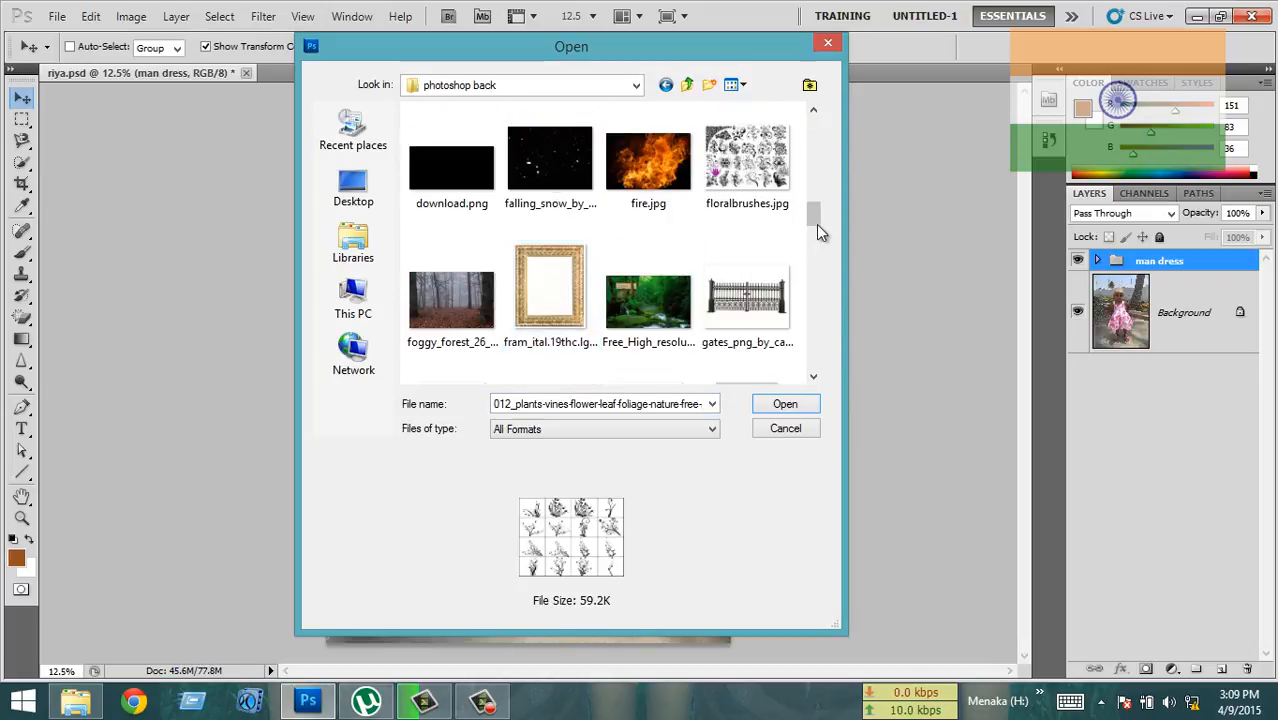
pyautogui.moveTo(816, 224); pyautogui.dragTo(800, 303)
pyautogui.click(648, 270)
pyautogui.click(808, 404)
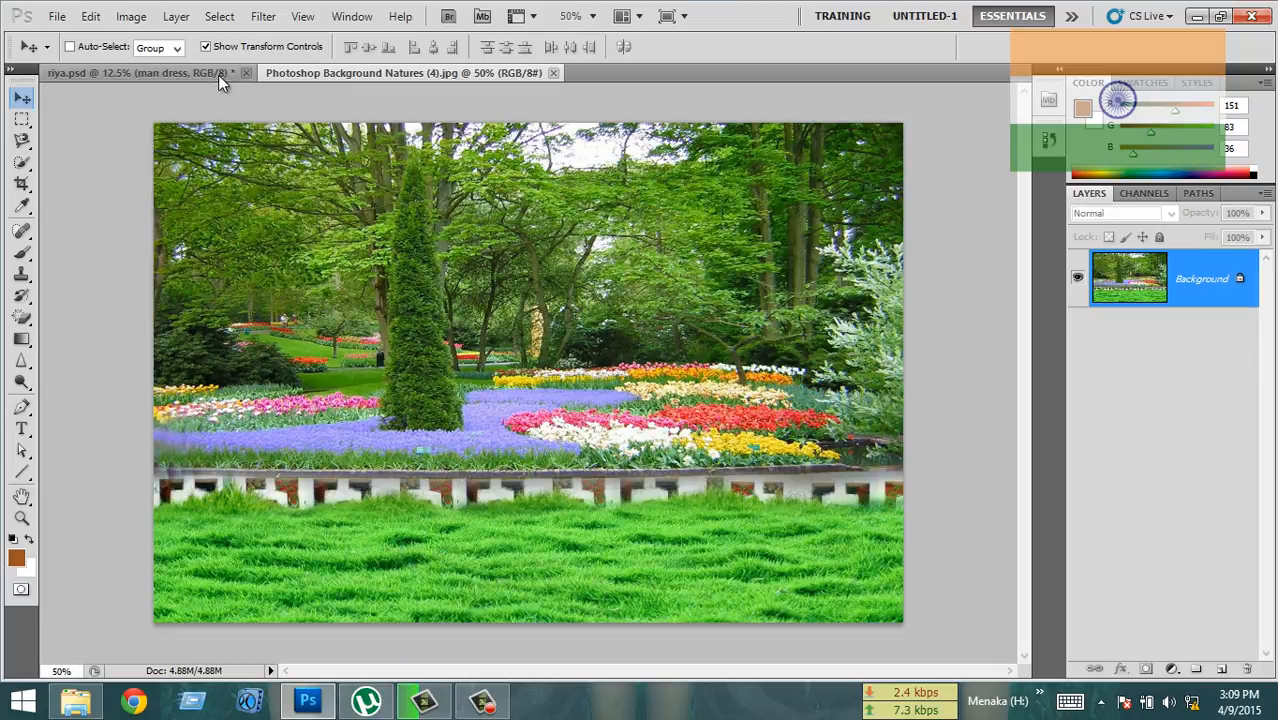
# Copy the man dress group from the girl's photo into the garden image
pyautogui.click(220, 74)
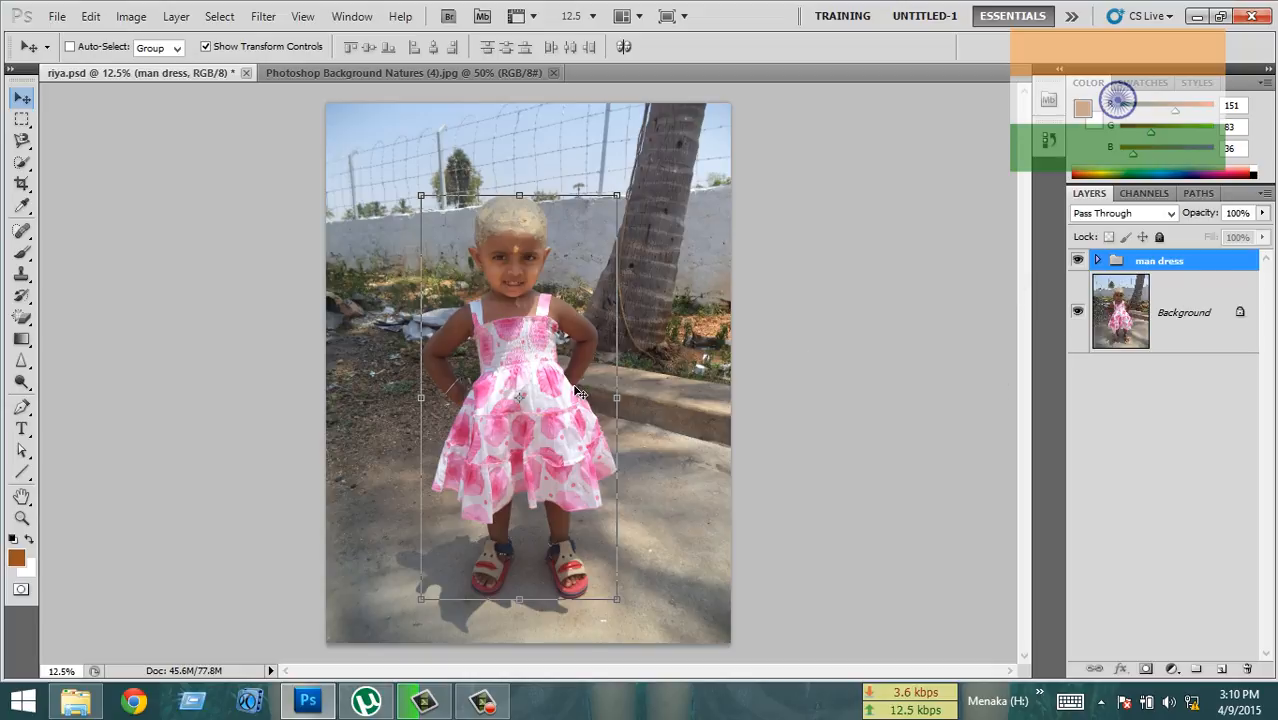
pyautogui.moveTo(547, 262); pyautogui.dragTo(480, 503)
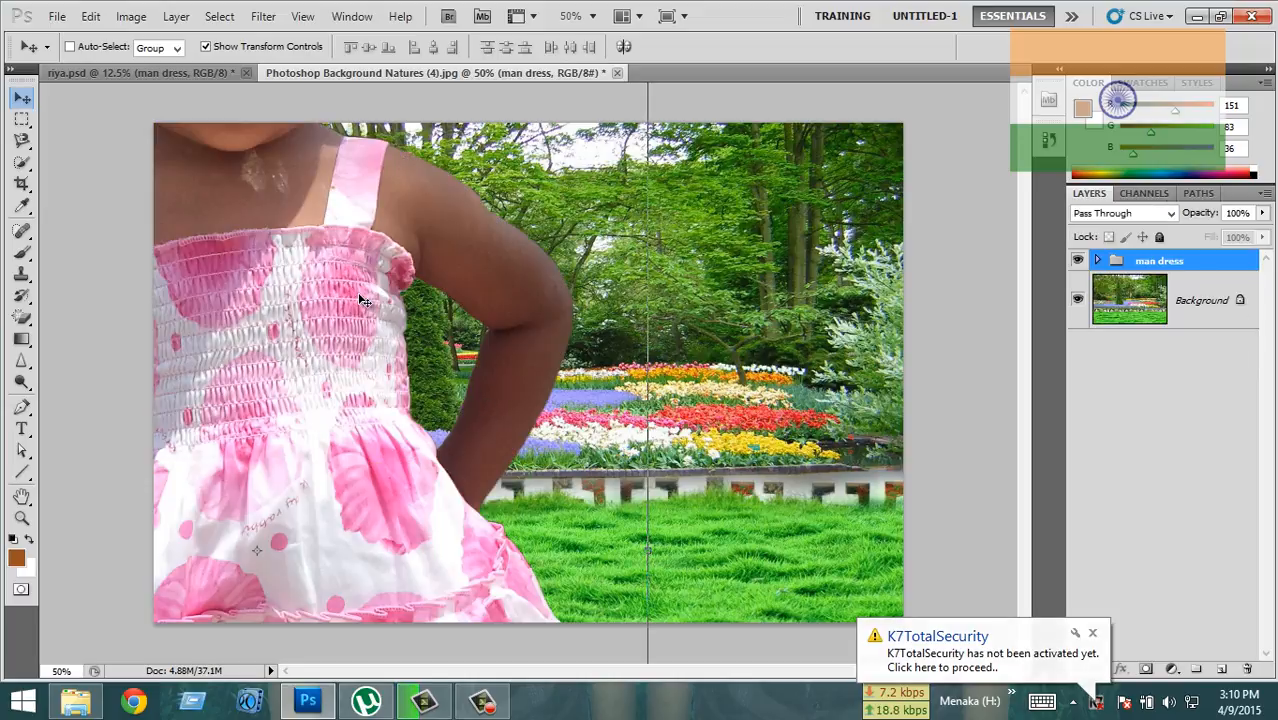
# Scale the man dress group down to about 19% so the girl's full figure stands on the grass at the garden's lower left
pyautogui.hotkey('ctrl', '0')
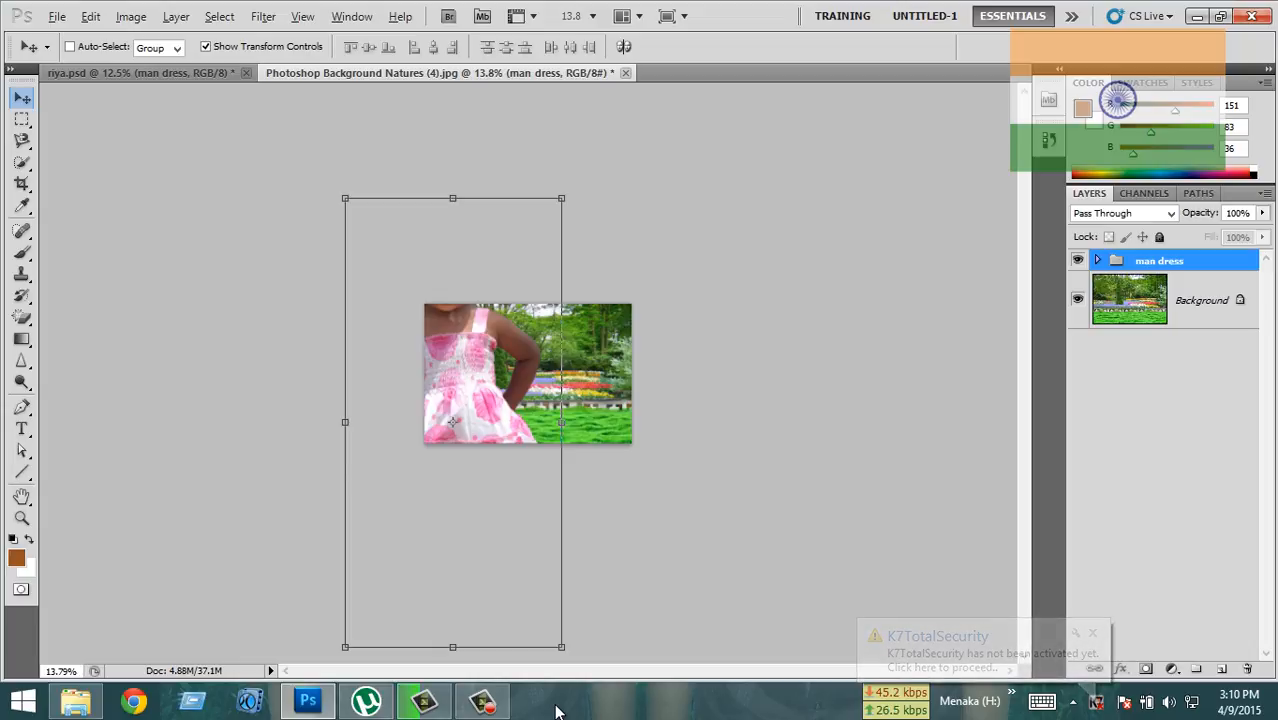
pyautogui.moveTo(549, 216); pyautogui.dragTo(478, 335)
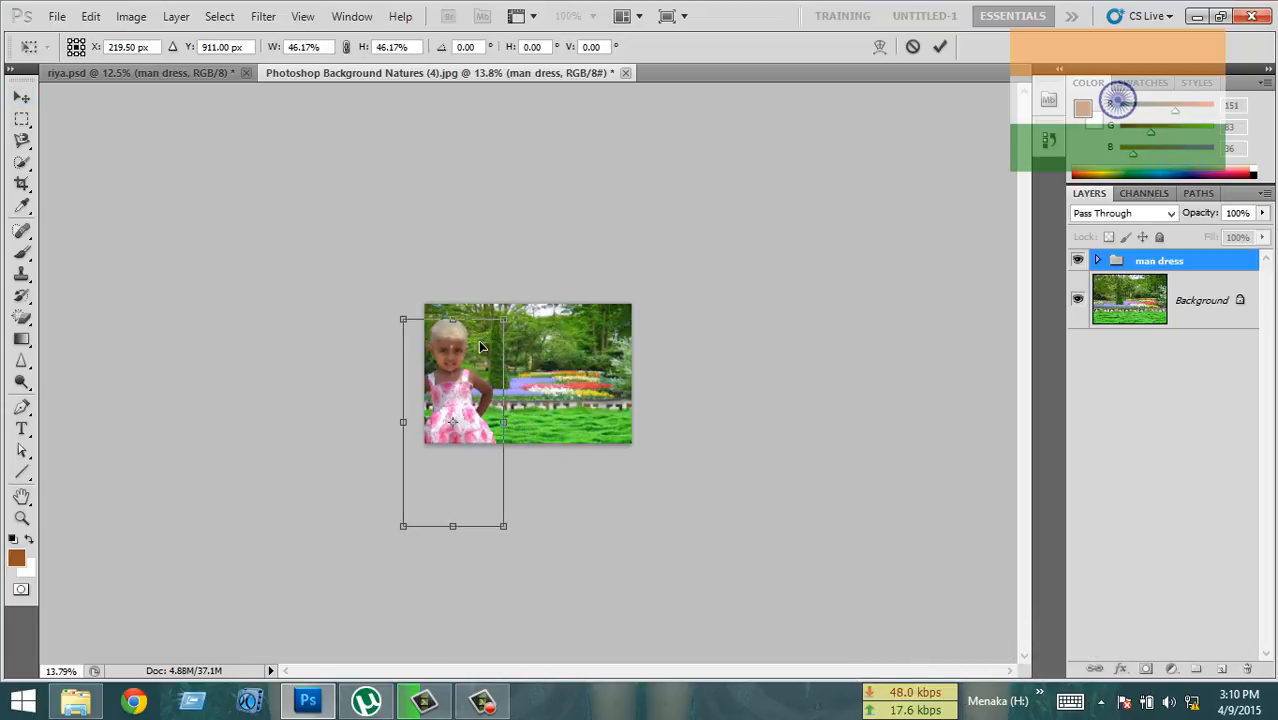
pyautogui.scroll(3, 480, 347)
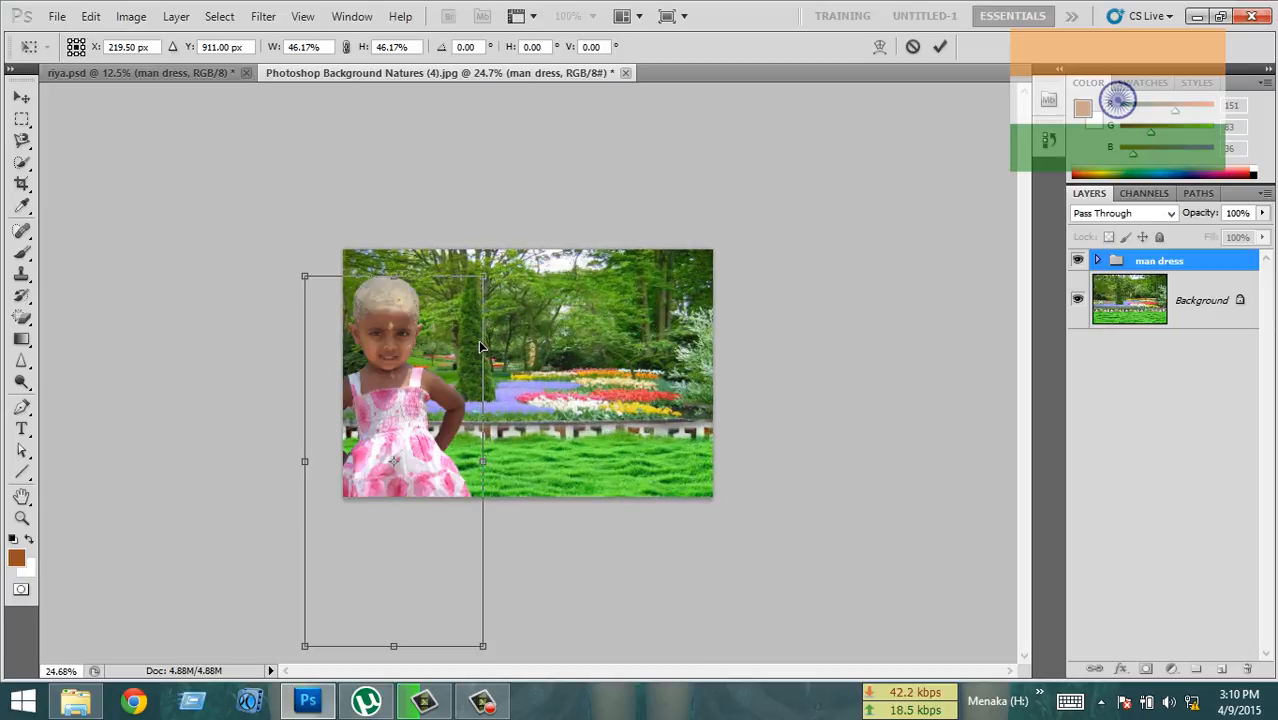
pyautogui.moveTo(479, 281); pyautogui.dragTo(435, 325)
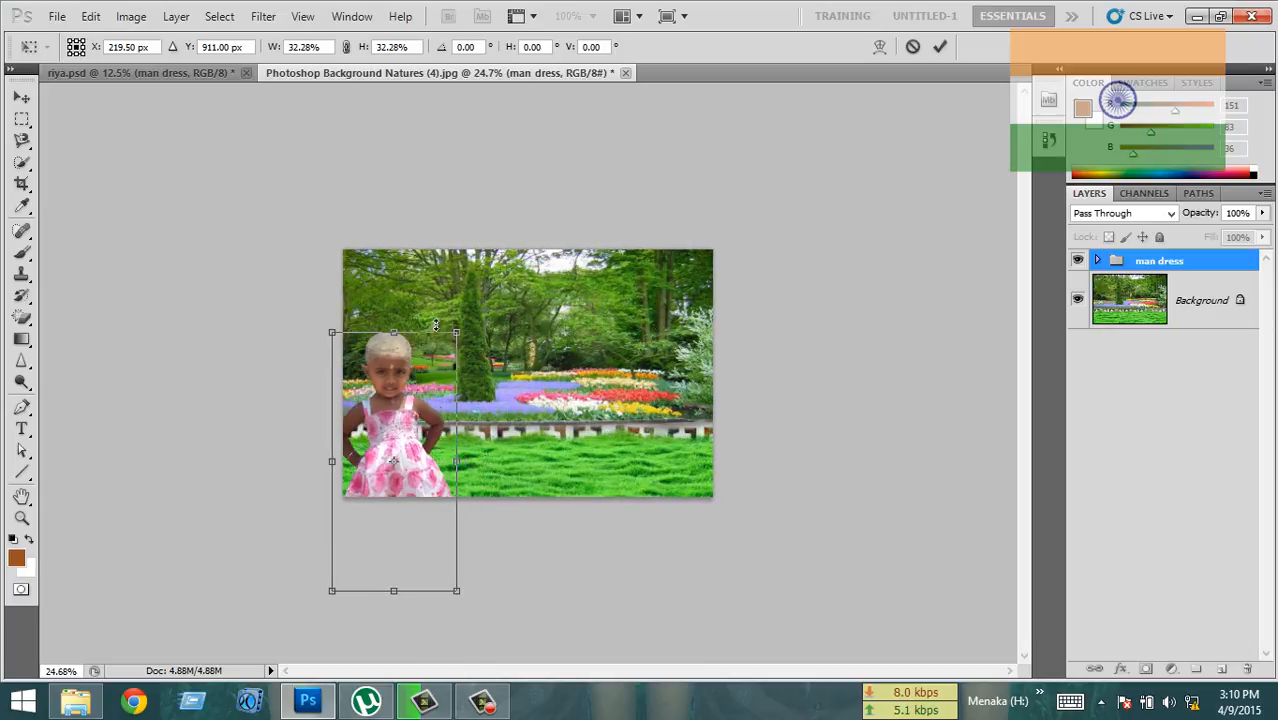
pyautogui.moveTo(447, 399); pyautogui.dragTo(455, 356)
pyautogui.moveTo(470, 274); pyautogui.dragTo(446, 330)
pyautogui.moveTo(424, 372); pyautogui.dragTo(408, 391)
pyautogui.moveTo(430, 337); pyautogui.dragTo(428, 369)
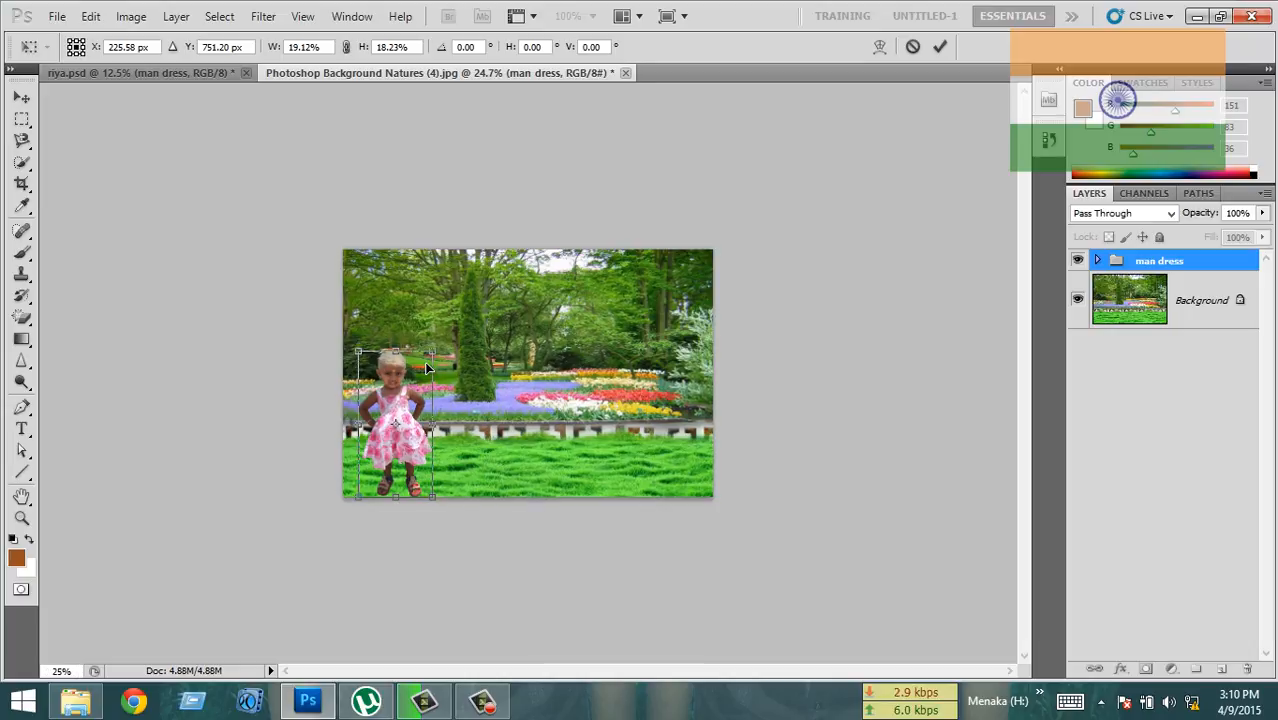
# Enlarge the girl slightly to about 20.5% width and 19.6% height, and apply the transformation
pyautogui.hotkey('ctrl', '+')
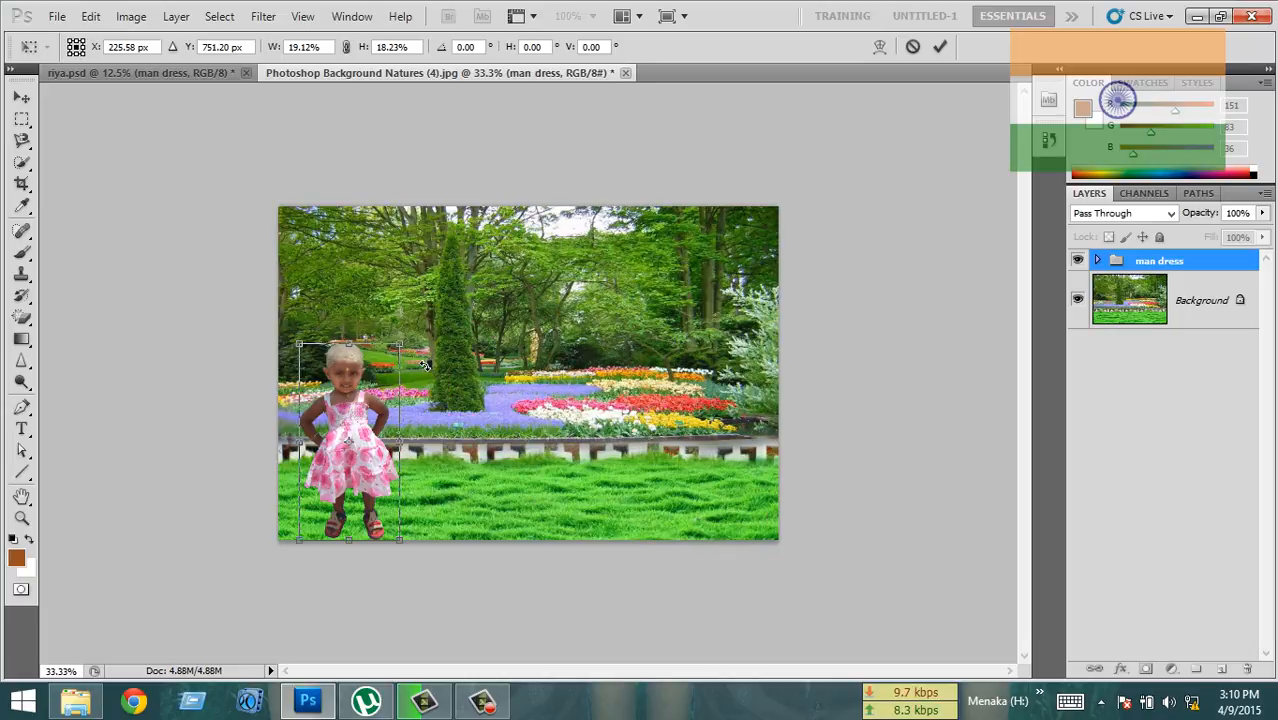
pyautogui.hotkey('ctrl', '+')
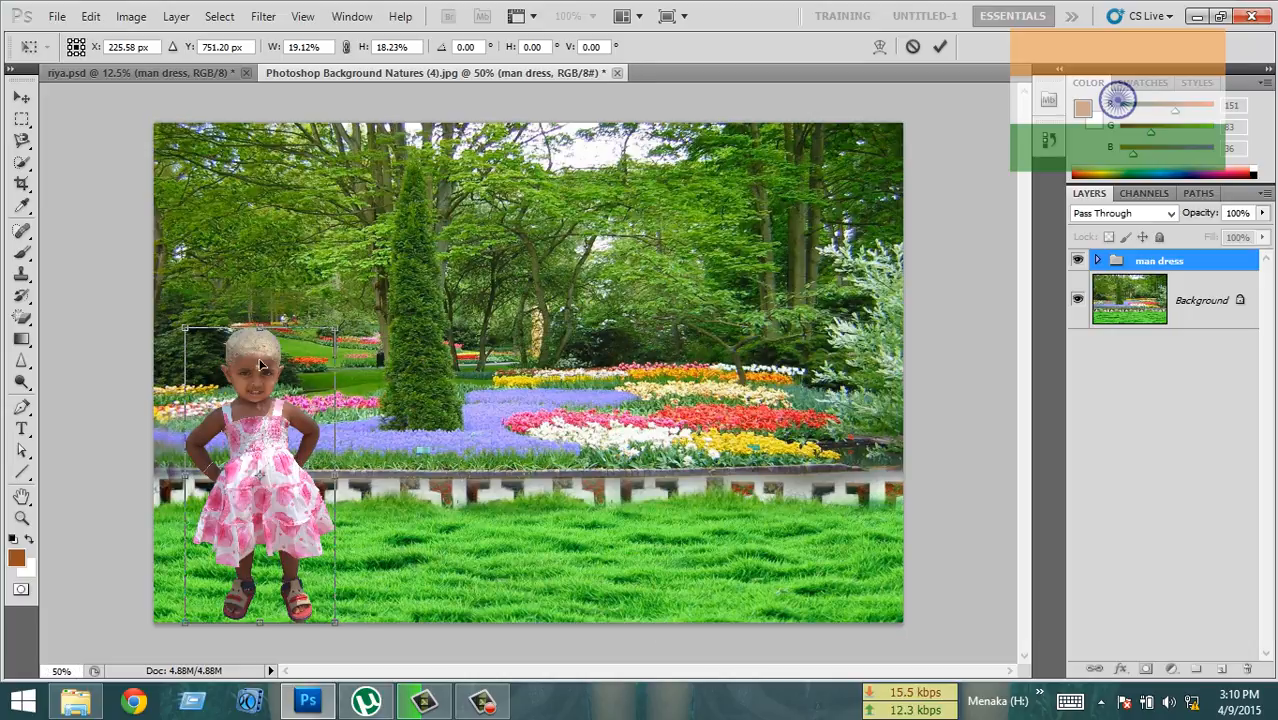
pyautogui.moveTo(338, 329); pyautogui.dragTo(348, 307)
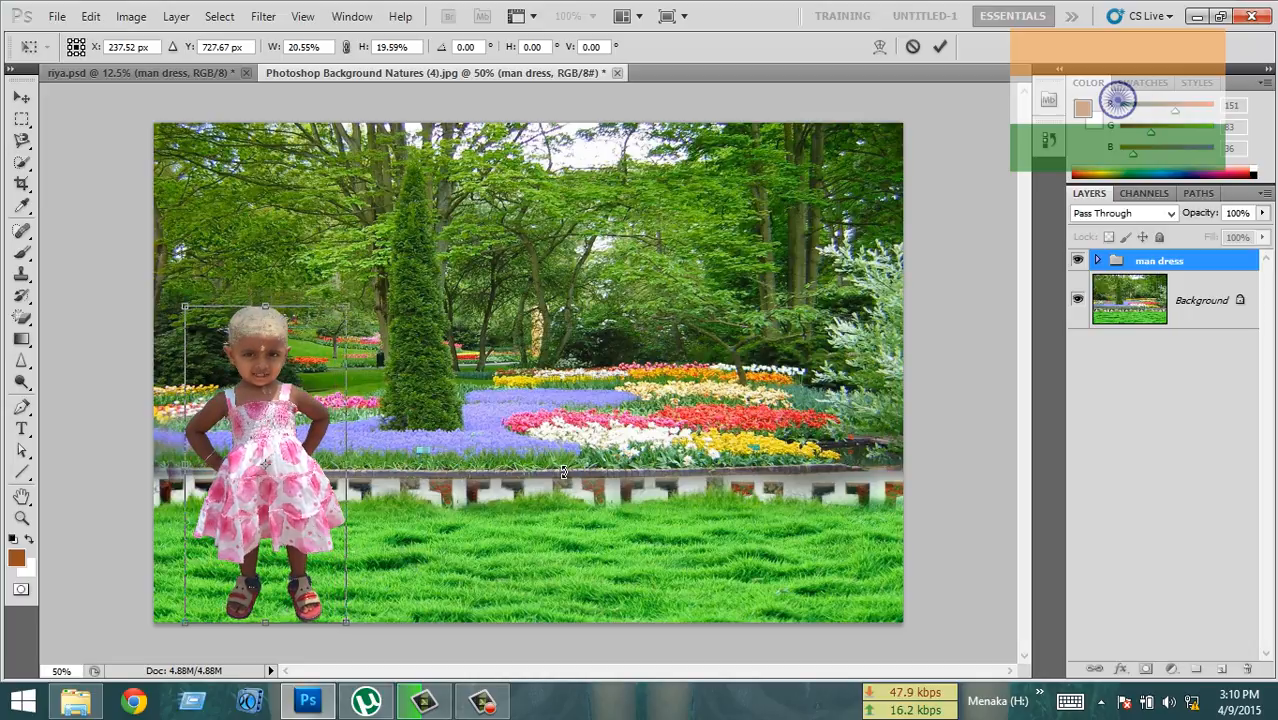
pyautogui.press('Return')
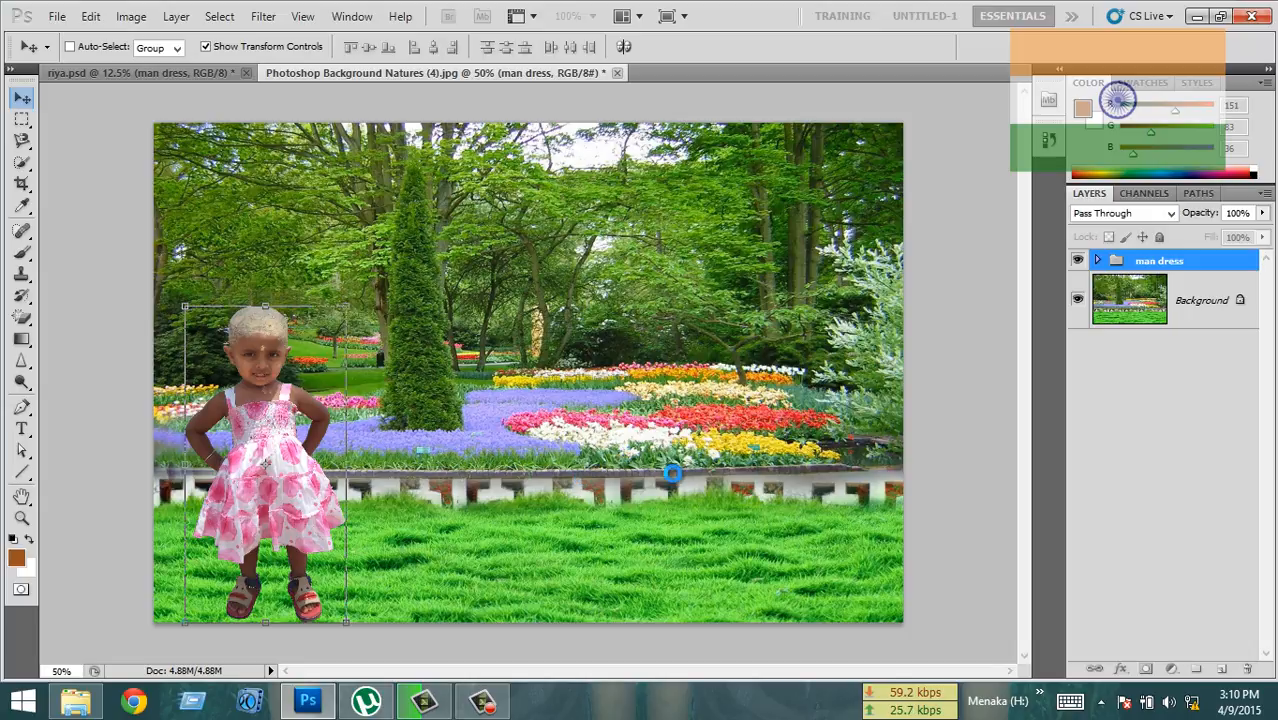
# Check the contents of the man dress group by hiding and showing its dress and man layers in turn
pyautogui.click(1096, 445)
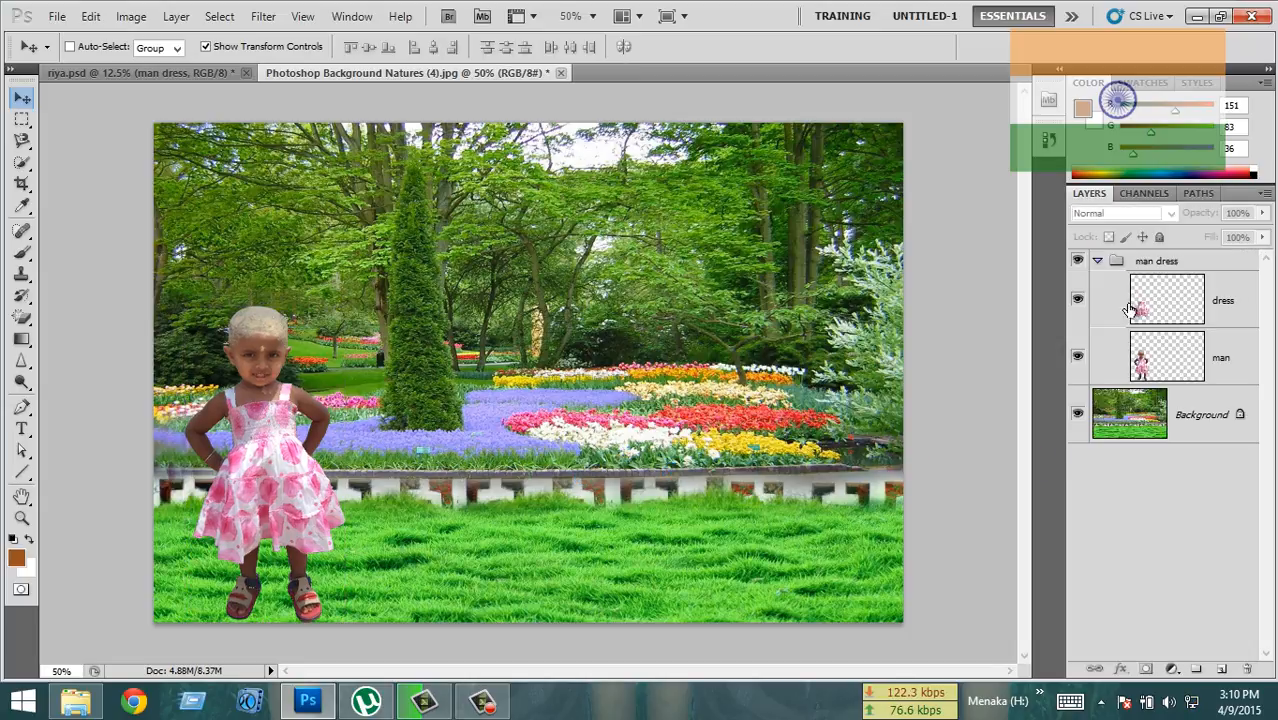
pyautogui.click(1097, 260)
pyautogui.click(1077, 300)
pyautogui.click(1077, 300)
pyautogui.click(1077, 357)
pyautogui.click(1077, 357)
pyautogui.click(1097, 261)
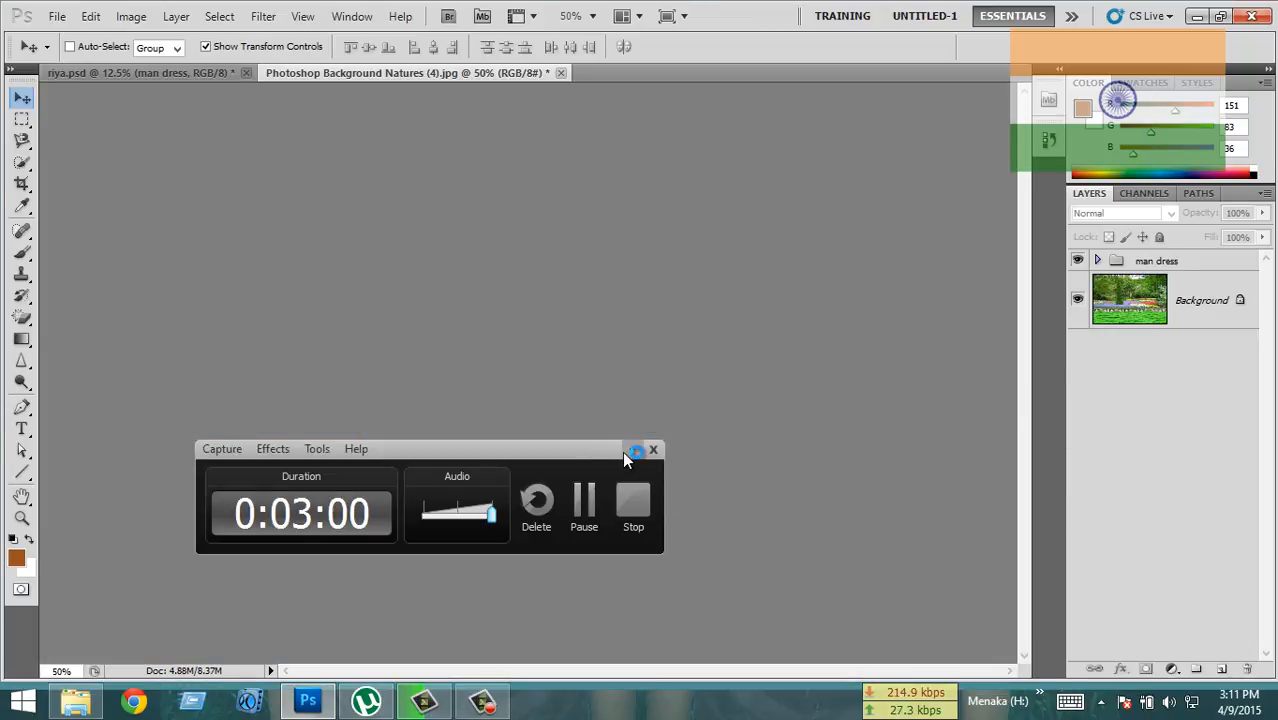
# Dismiss the Camtasia recorder window and its crash messages, and select the man layer inside the man dress group
pyautogui.click(625, 450)
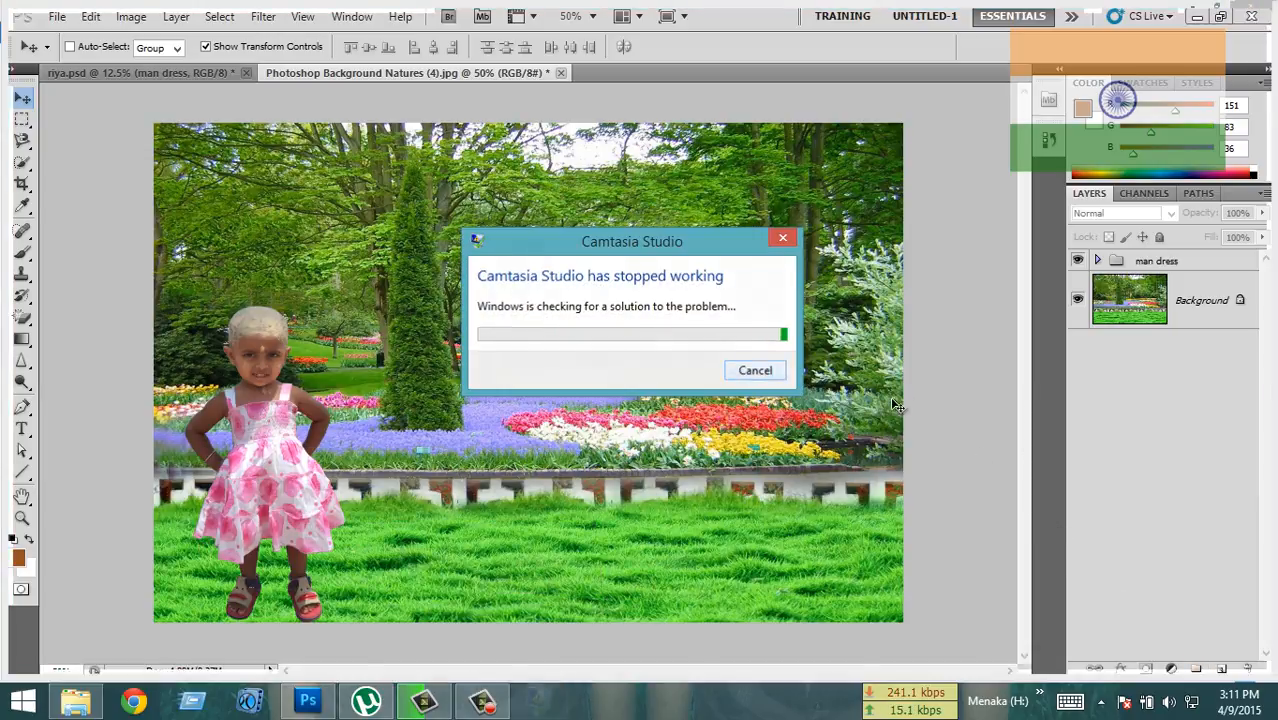
pyautogui.click(756, 370)
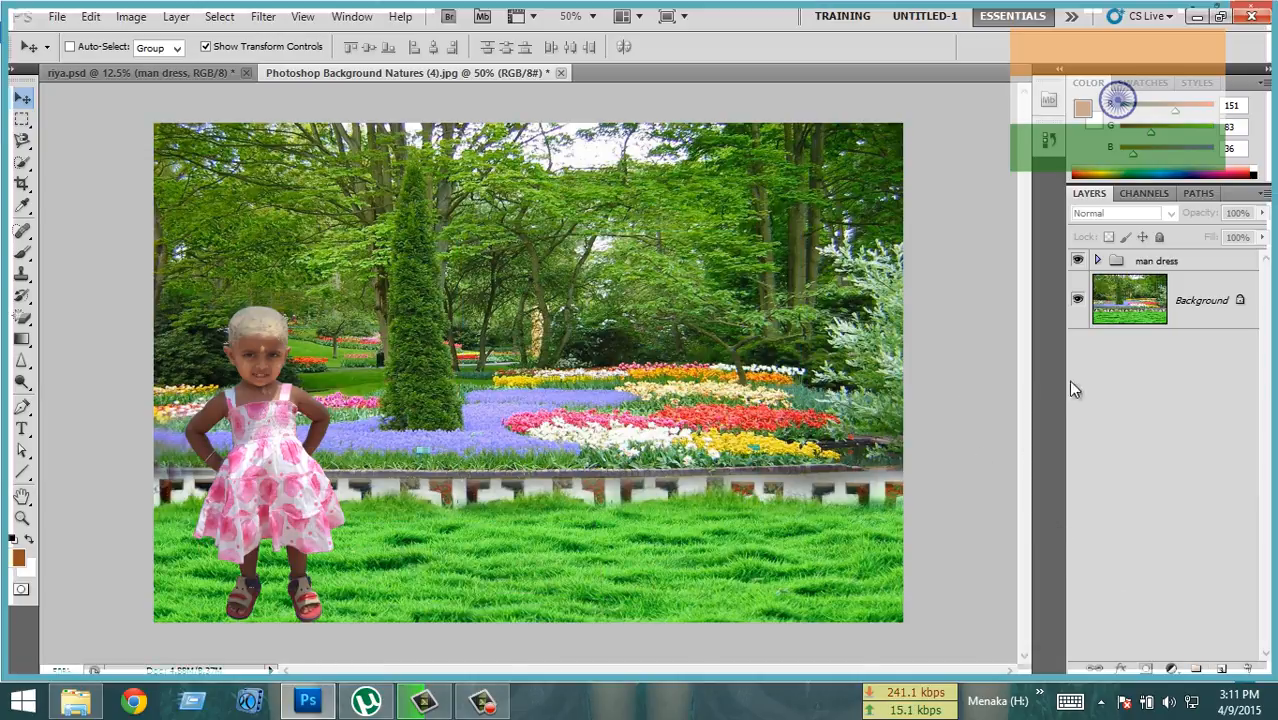
pyautogui.click(1152, 262)
pyautogui.click(1097, 260)
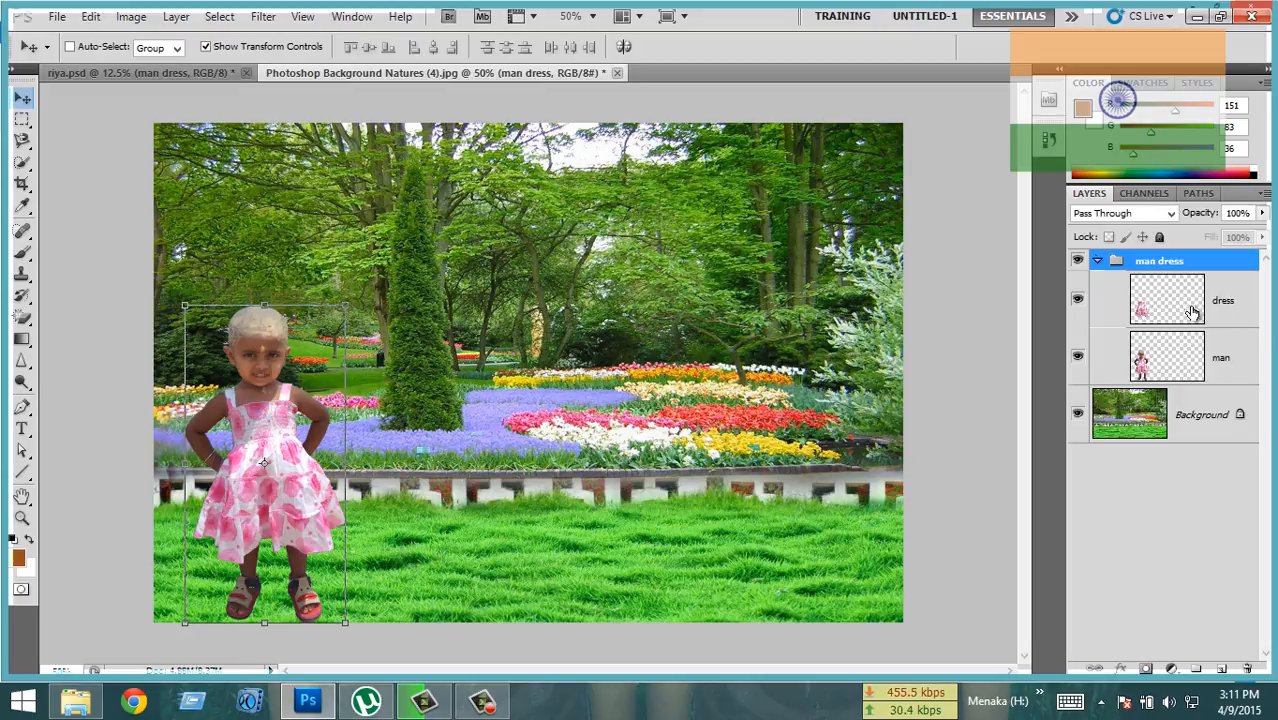
pyautogui.click(1224, 357)
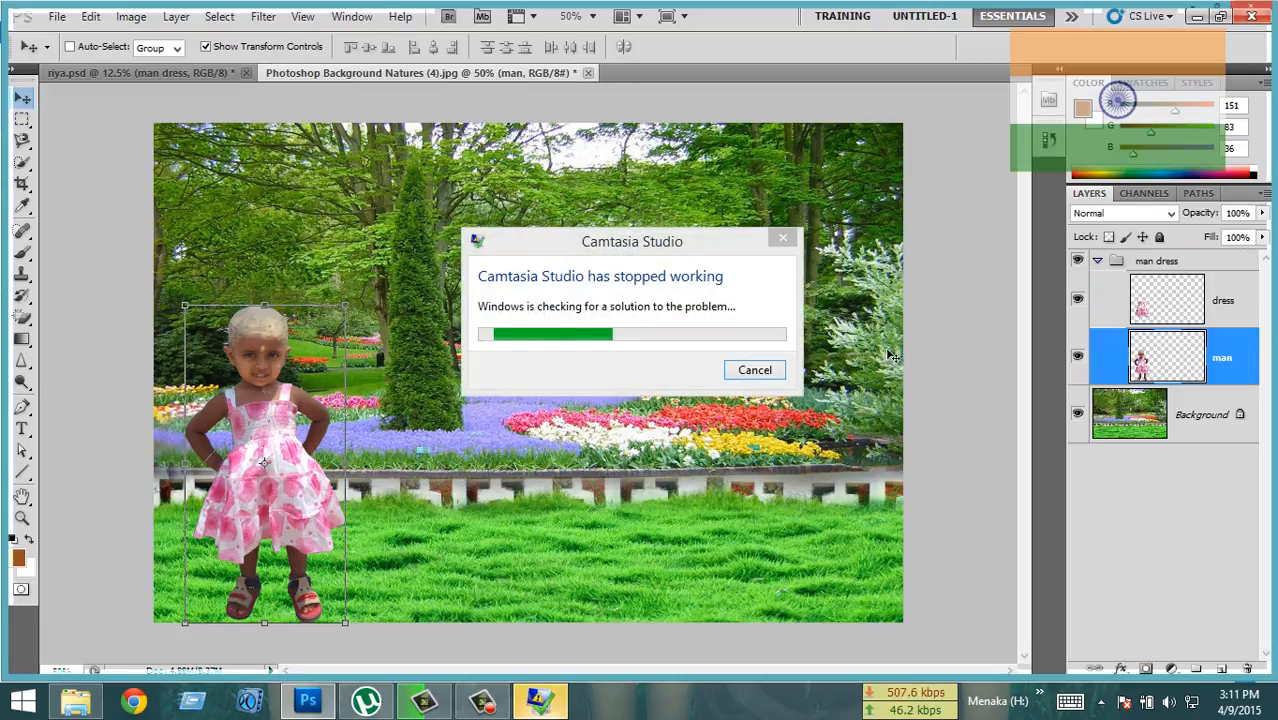
pyautogui.click(755, 372)
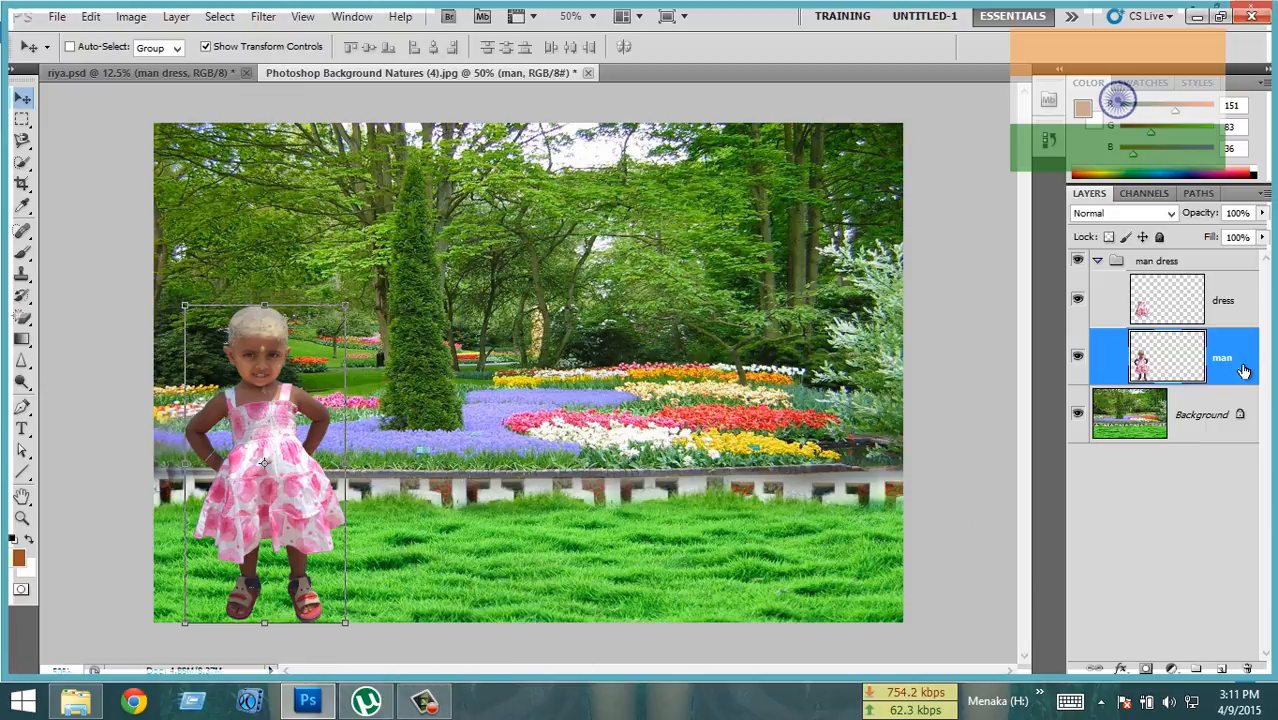
# Add a drop shadow to the man layer with its distance increased to about 30 px and its opacity lowered
pyautogui.doubleClick(1243, 371)
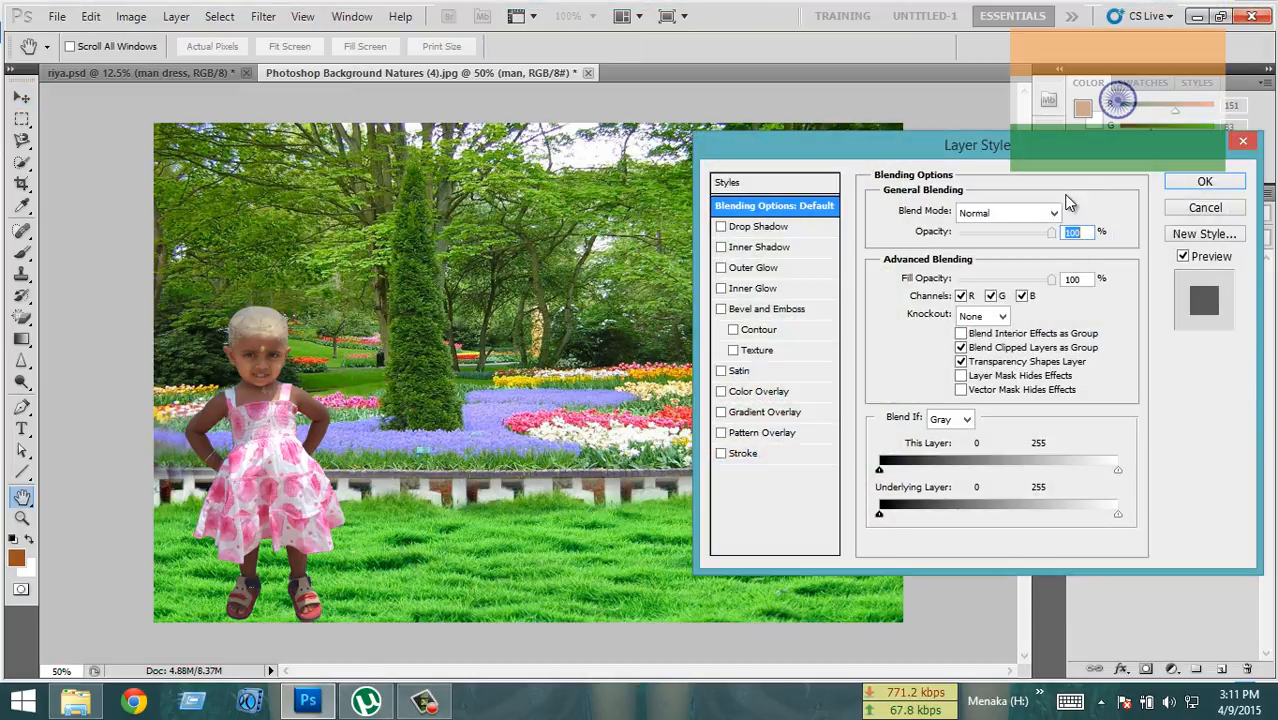
pyautogui.click(721, 227)
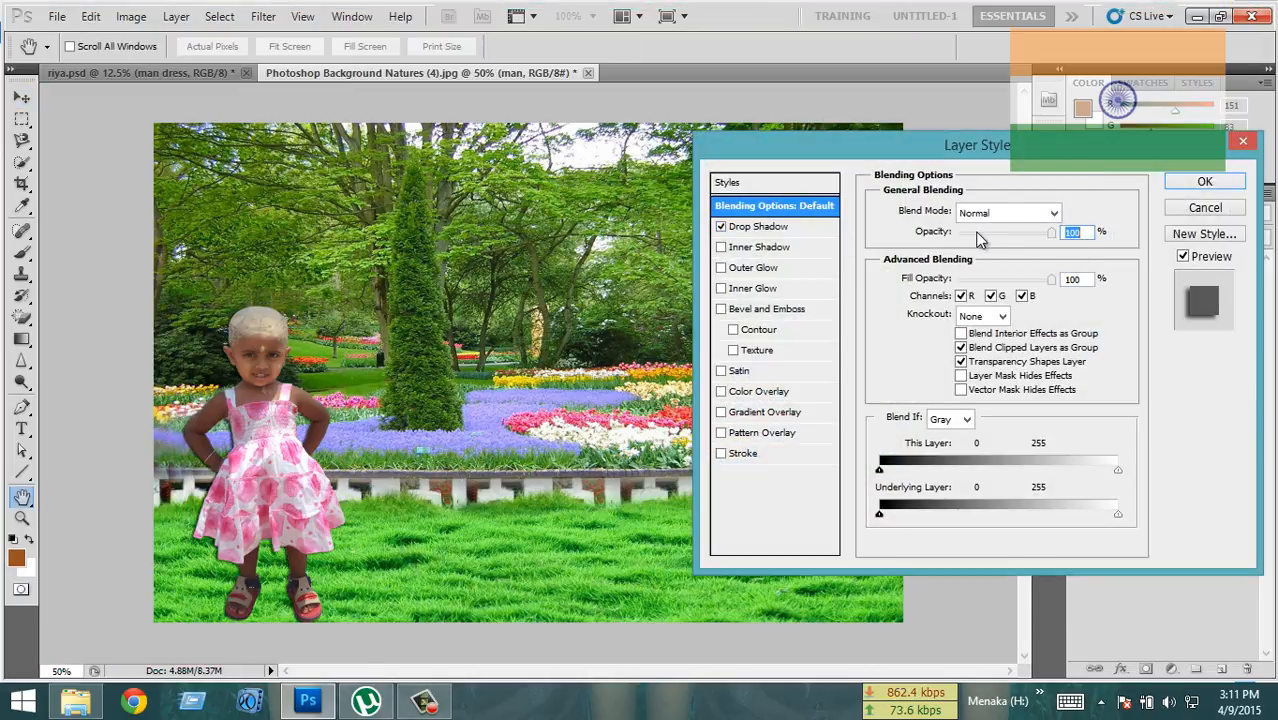
pyautogui.click(811, 230)
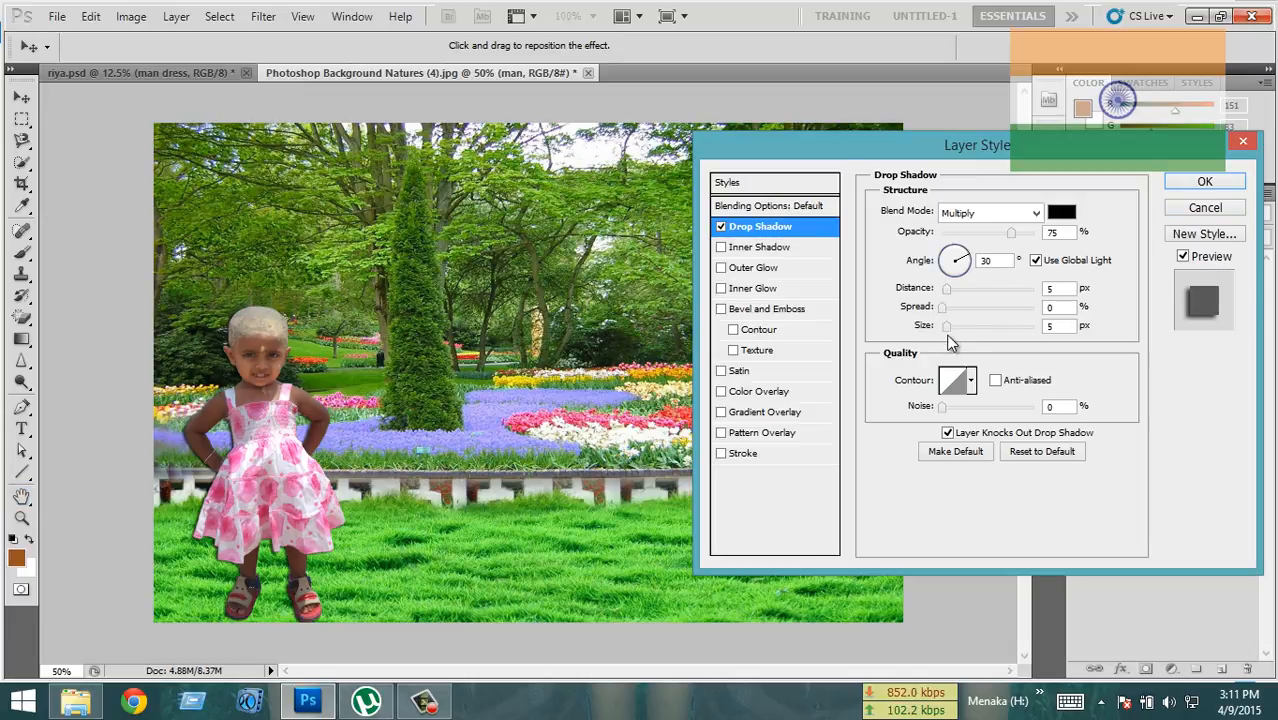
pyautogui.moveTo(951, 298); pyautogui.dragTo(969, 293)
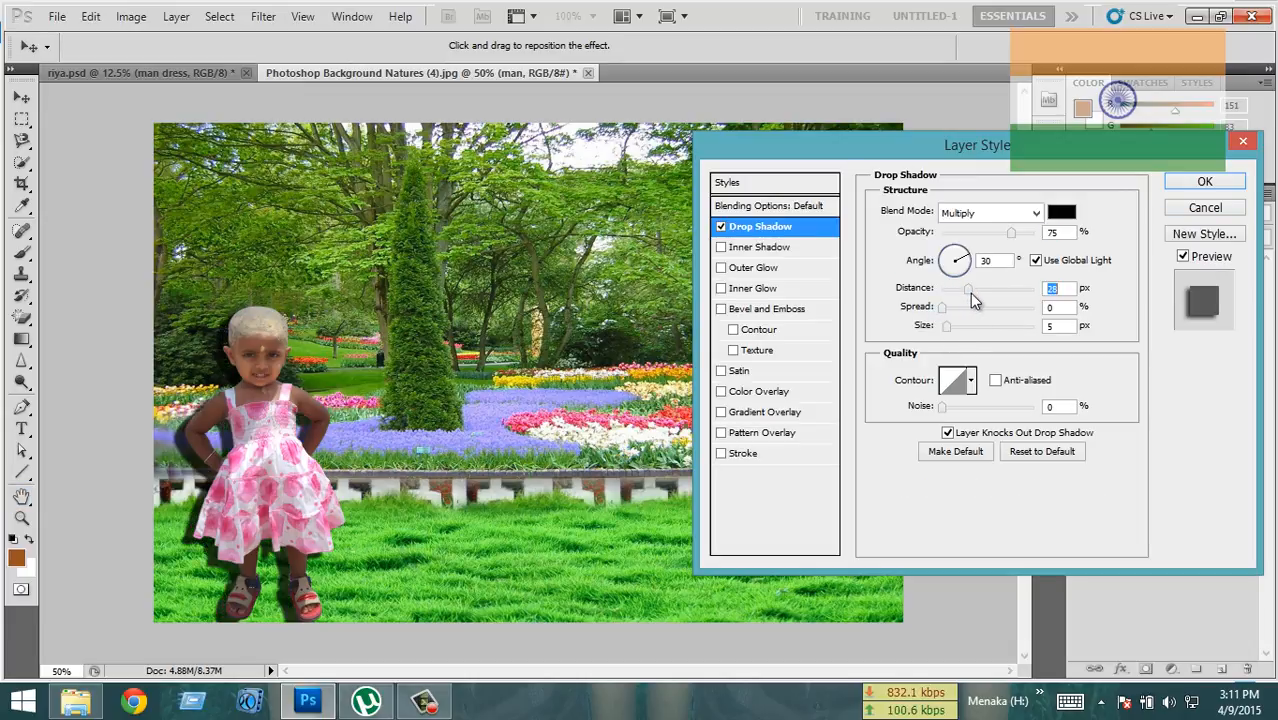
pyautogui.click(980, 237)
pyautogui.click(1188, 186)
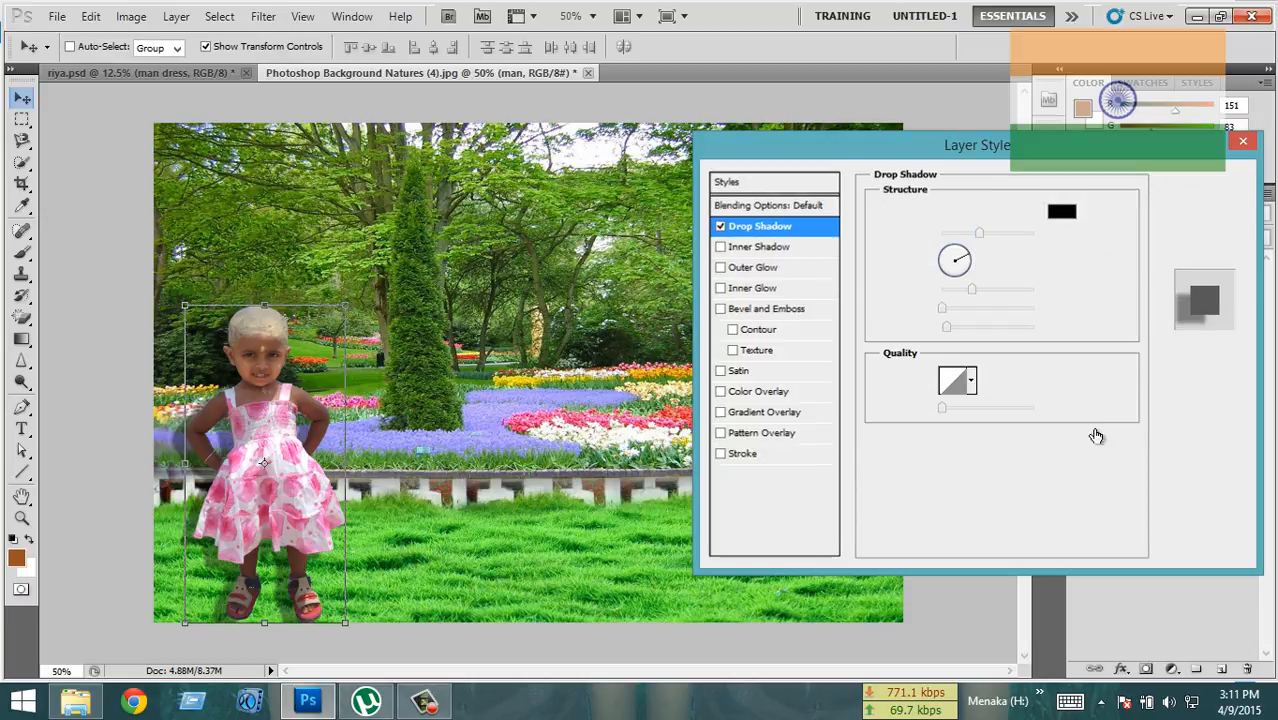
pyautogui.click(1106, 540)
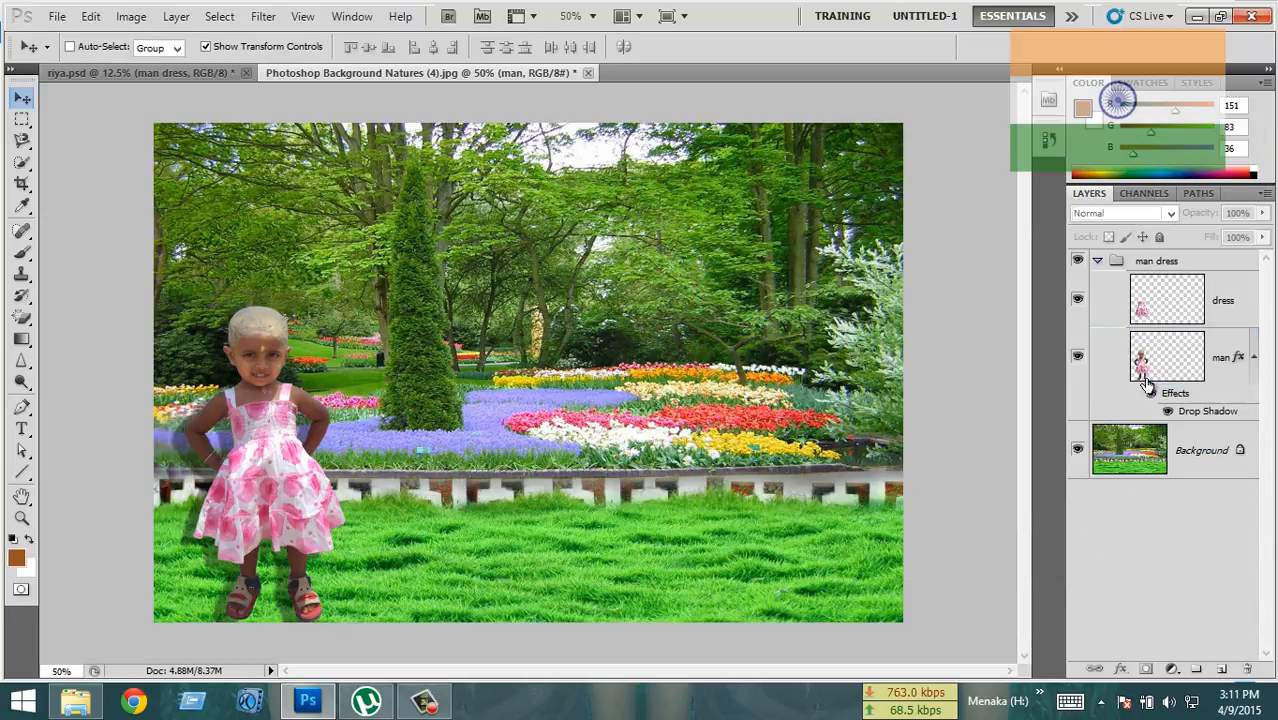
# Duplicate the man dress group three times, spacing the copies in a row across the garden beside the original girl
pyautogui.click(1098, 262)
pyautogui.click(1145, 267)
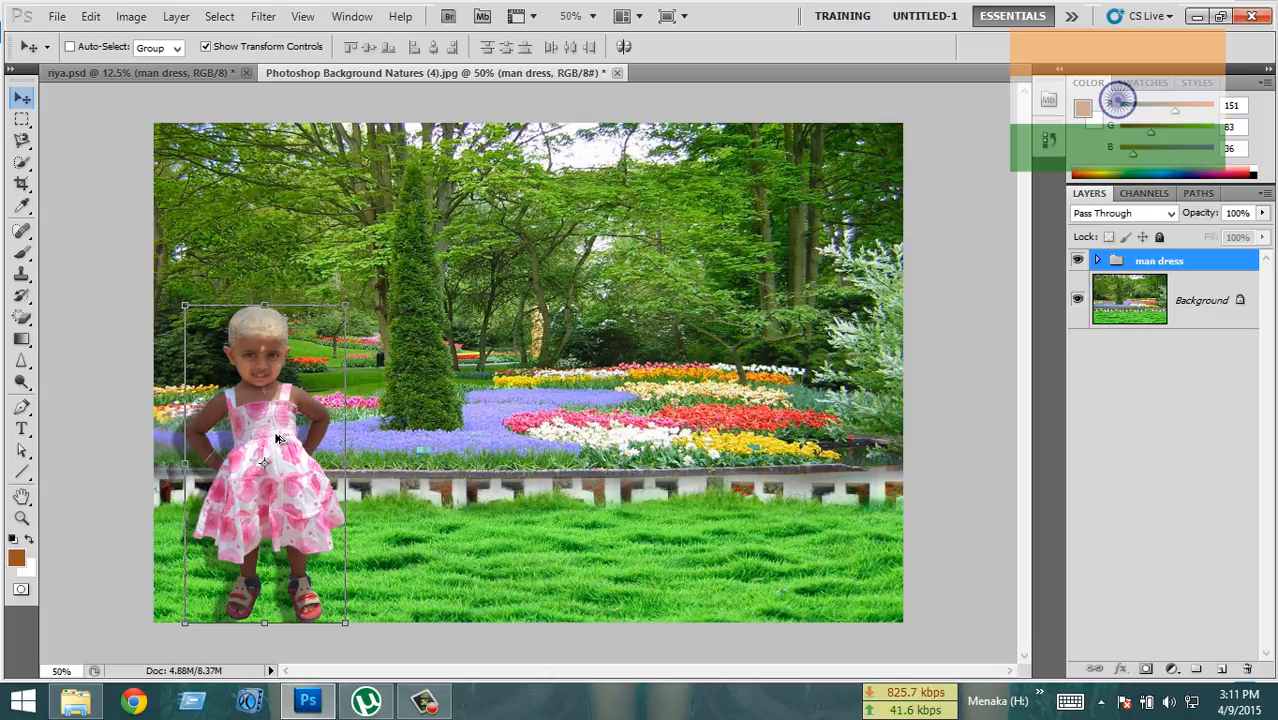
pyautogui.moveTo(280, 456); pyautogui.dragTo(818, 464)
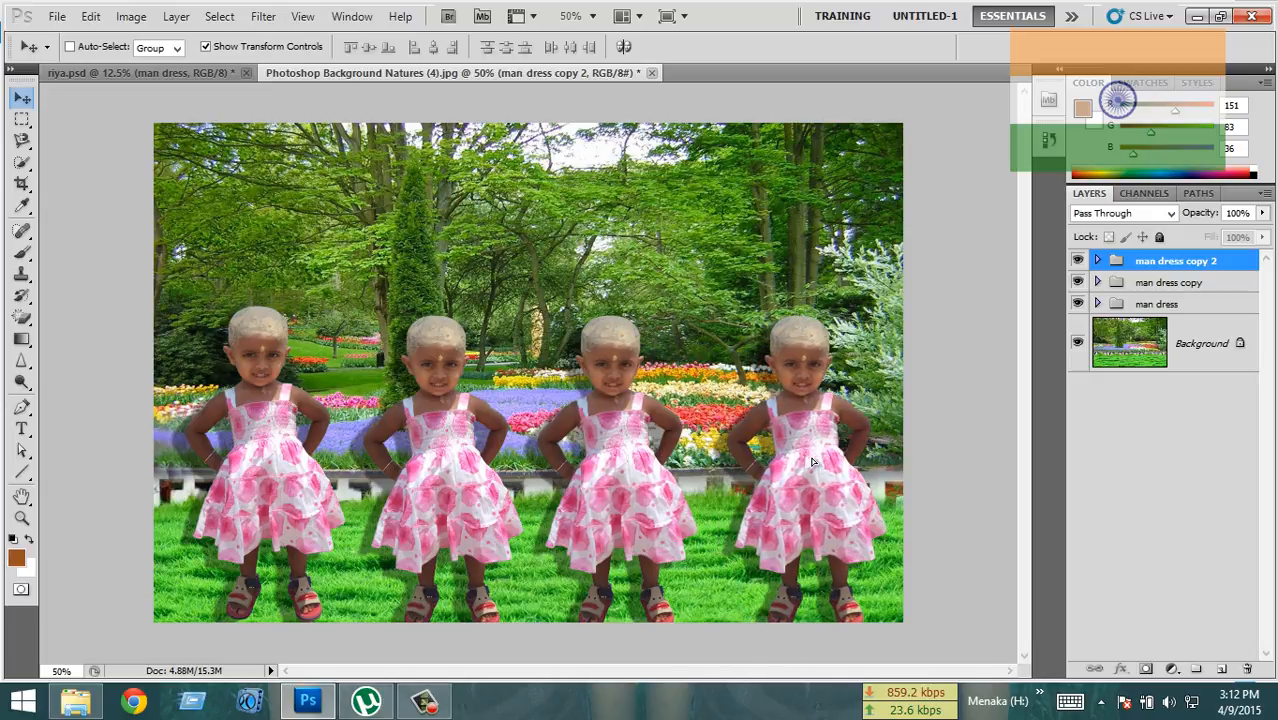
pyautogui.click(1139, 514)
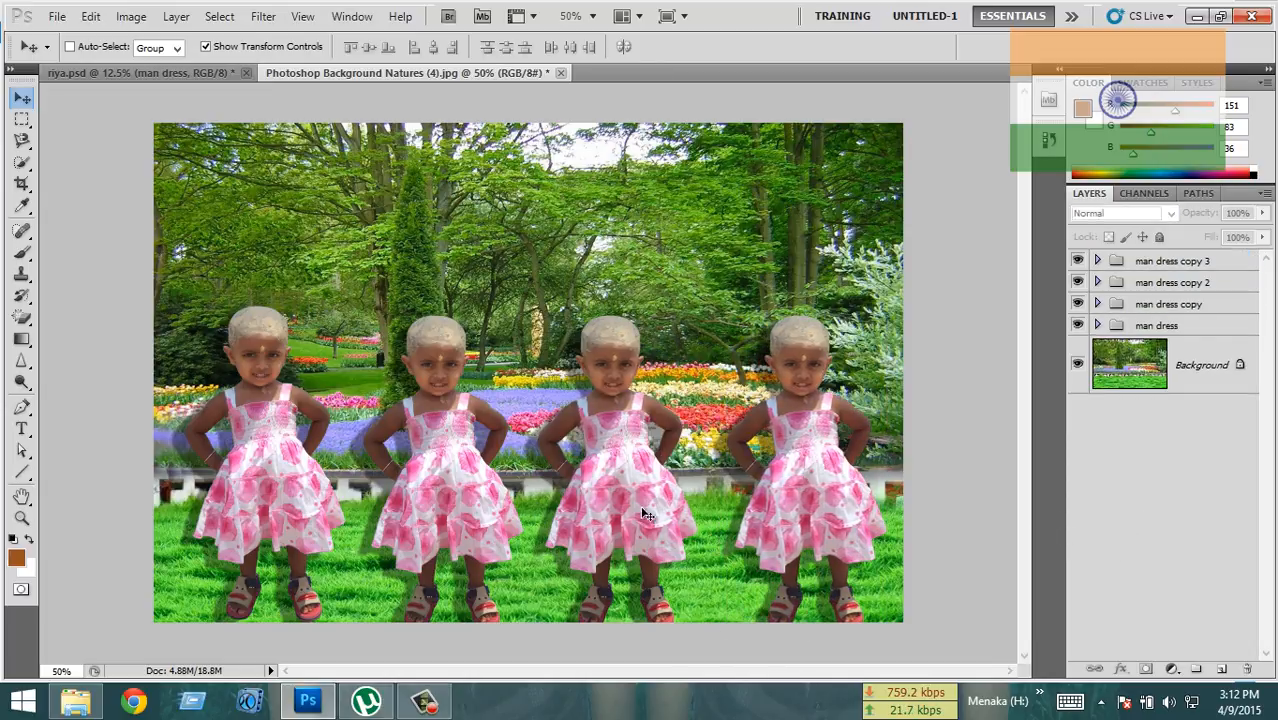
# Examine the layers inside the man dress and man dress copy groups and which girl each group holds
pyautogui.click(1196, 310)
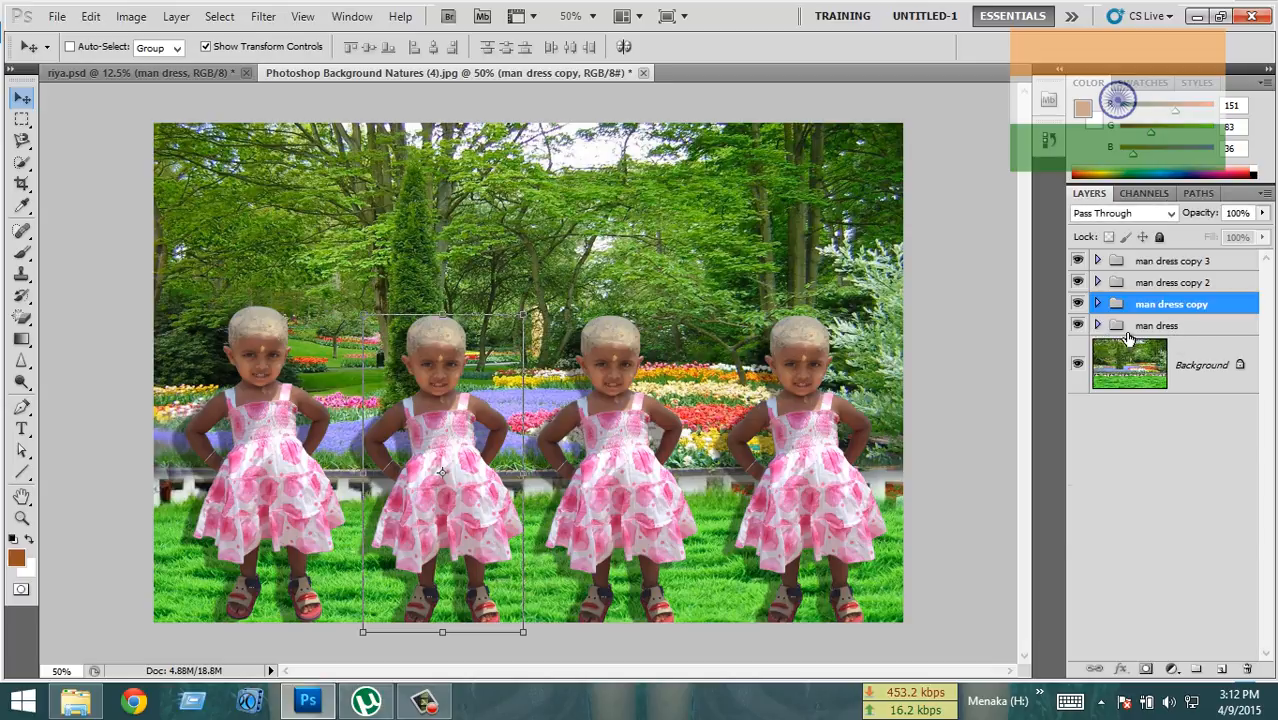
pyautogui.click(1097, 325)
pyautogui.click(1136, 328)
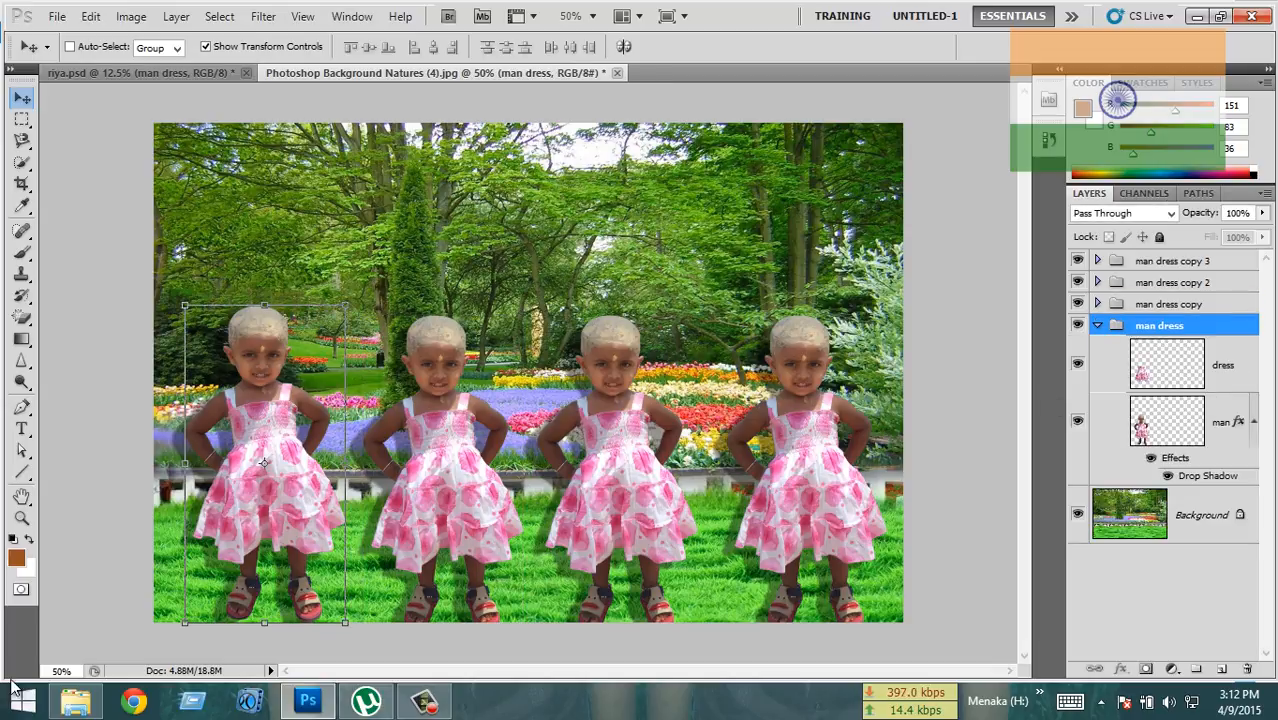
pyautogui.click(1097, 325)
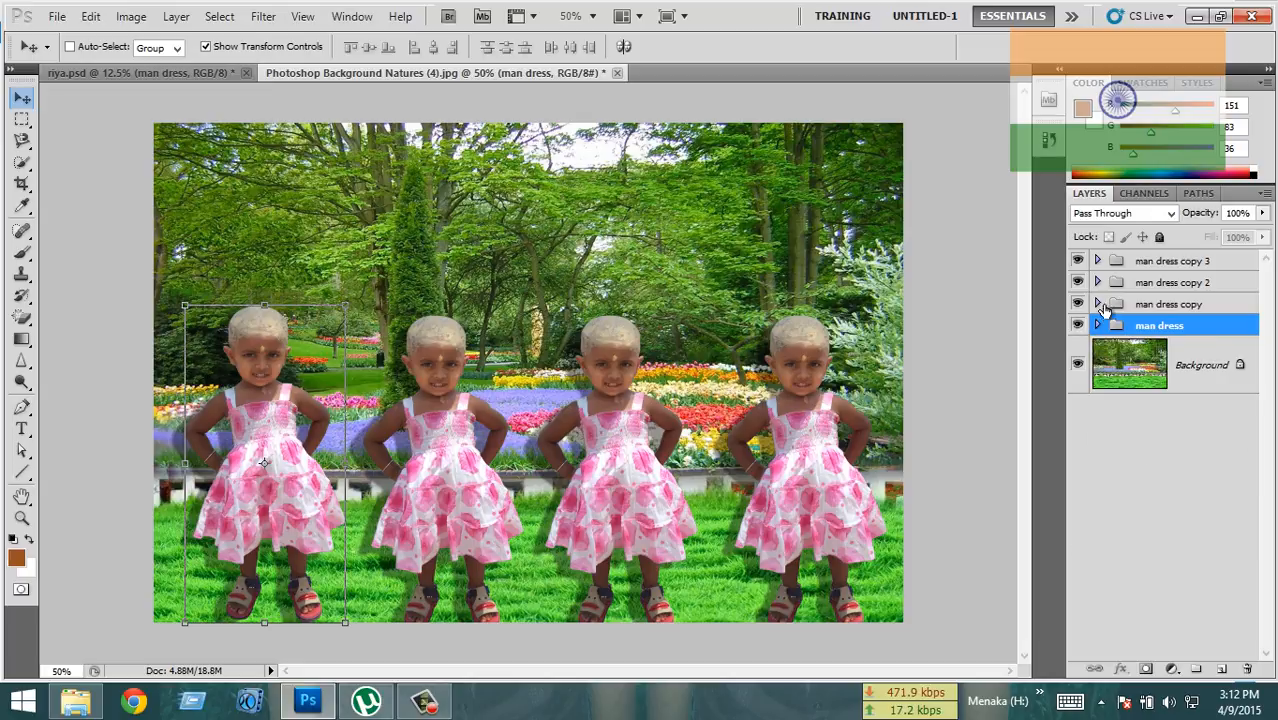
pyautogui.click(1097, 304)
pyautogui.click(1128, 305)
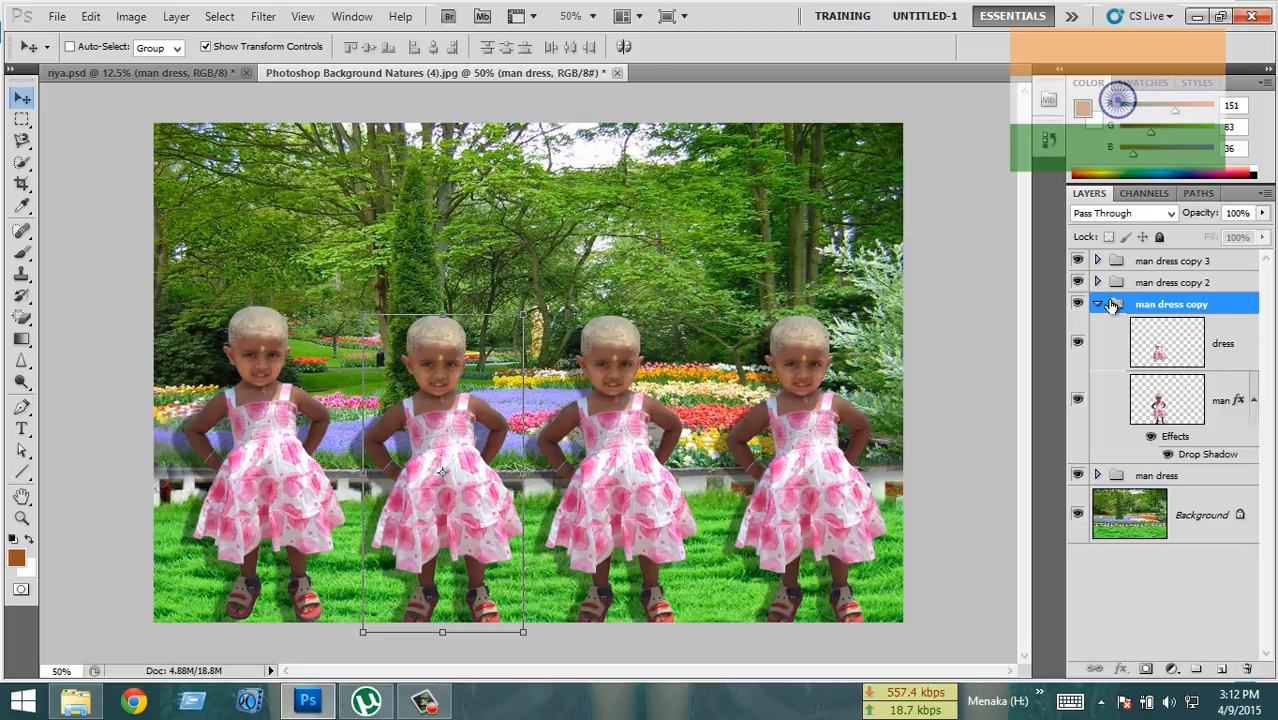
pyautogui.click(1097, 304)
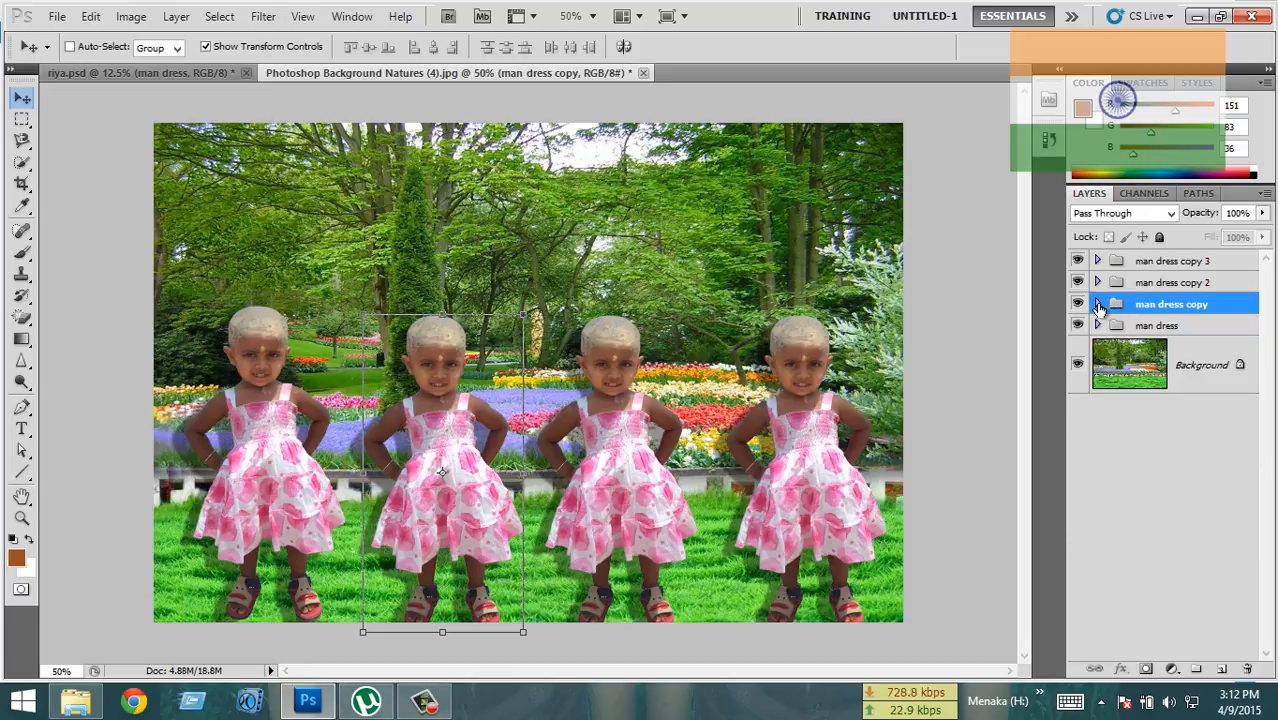
# Recolour the dress layer in the man dress copy group to blue with Hue/Saturation, setting the hue to -101
pyautogui.click(1098, 305)
pyautogui.click(1198, 352)
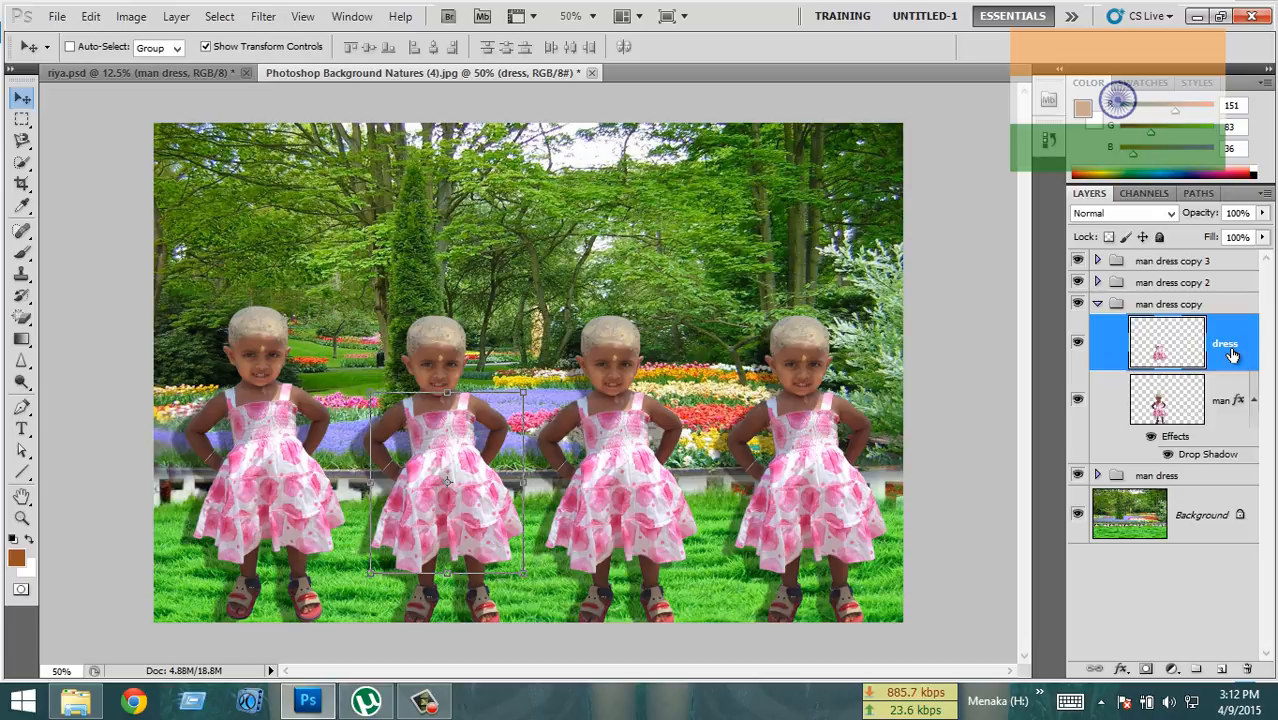
pyautogui.hotkey('ctrl', 'u')
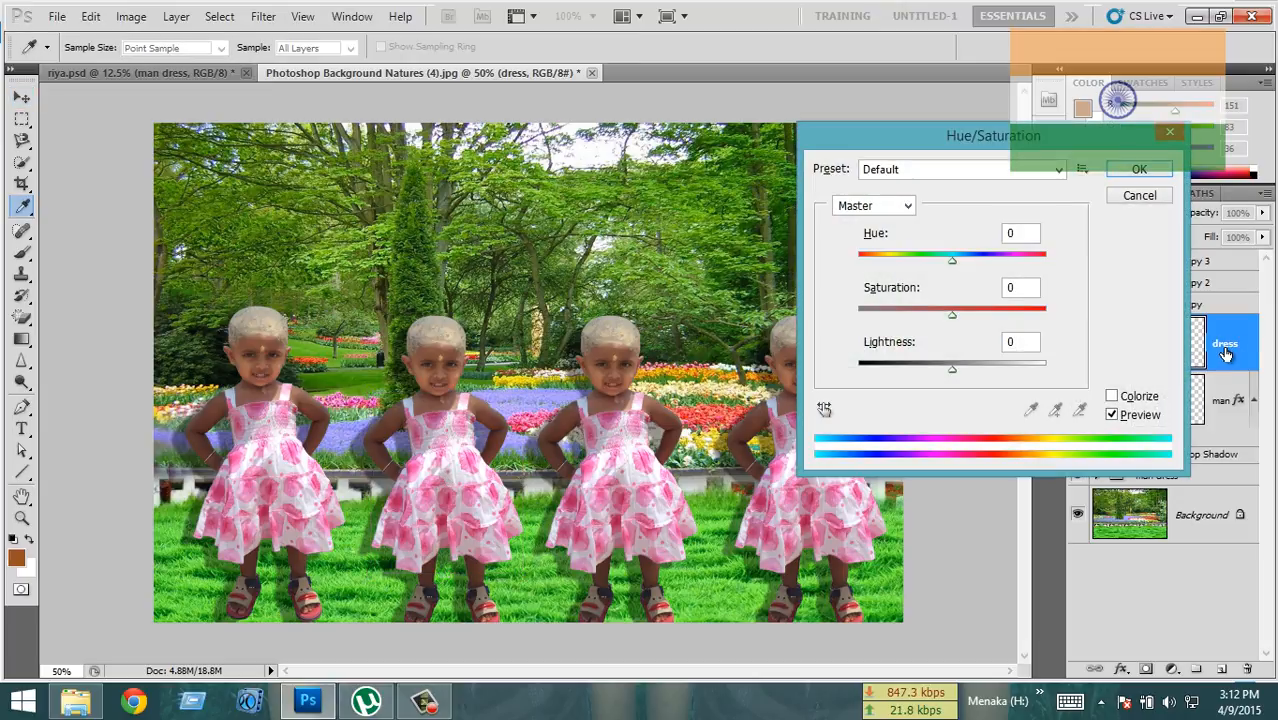
pyautogui.moveTo(977, 147); pyautogui.dragTo(948, 139)
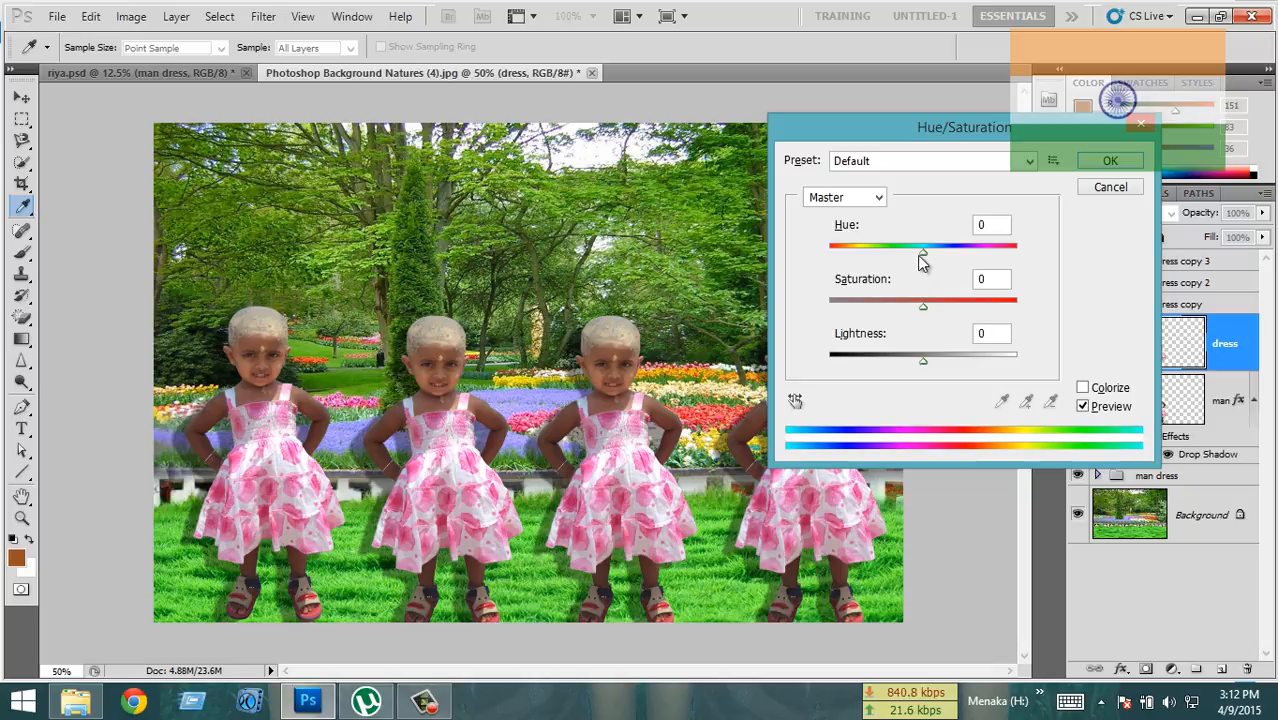
pyautogui.moveTo(923, 258); pyautogui.dragTo(858, 238)
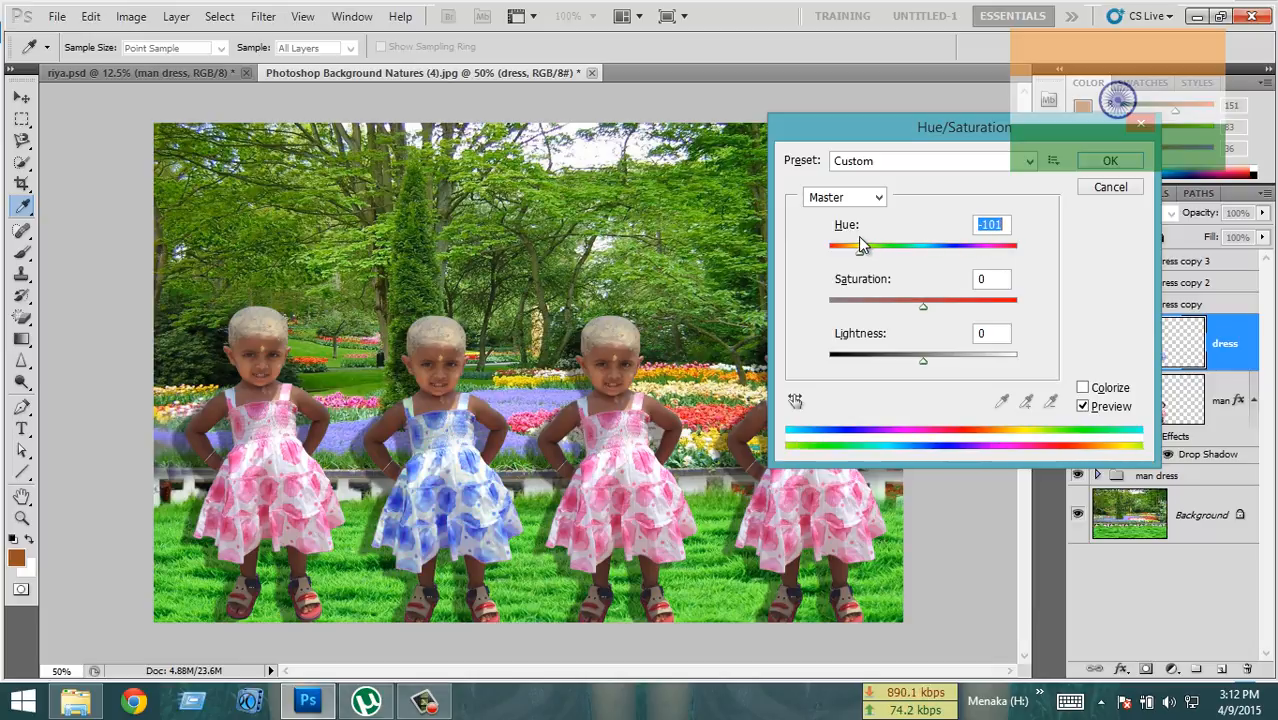
pyautogui.click(1110, 161)
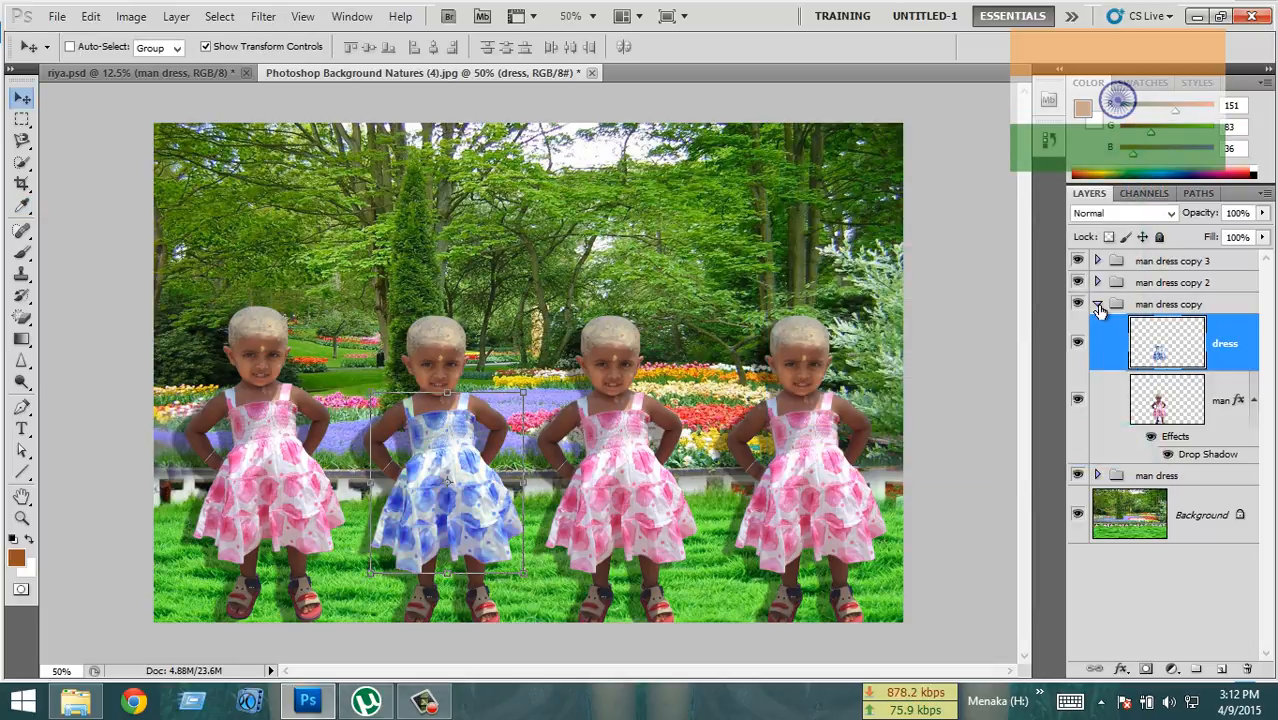
# Recolour the dress layer in the man dress copy 2 group to orange with Hue/Saturation, setting the hue to +43, and collapse the group
pyautogui.click(1097, 304)
pyautogui.click(1165, 284)
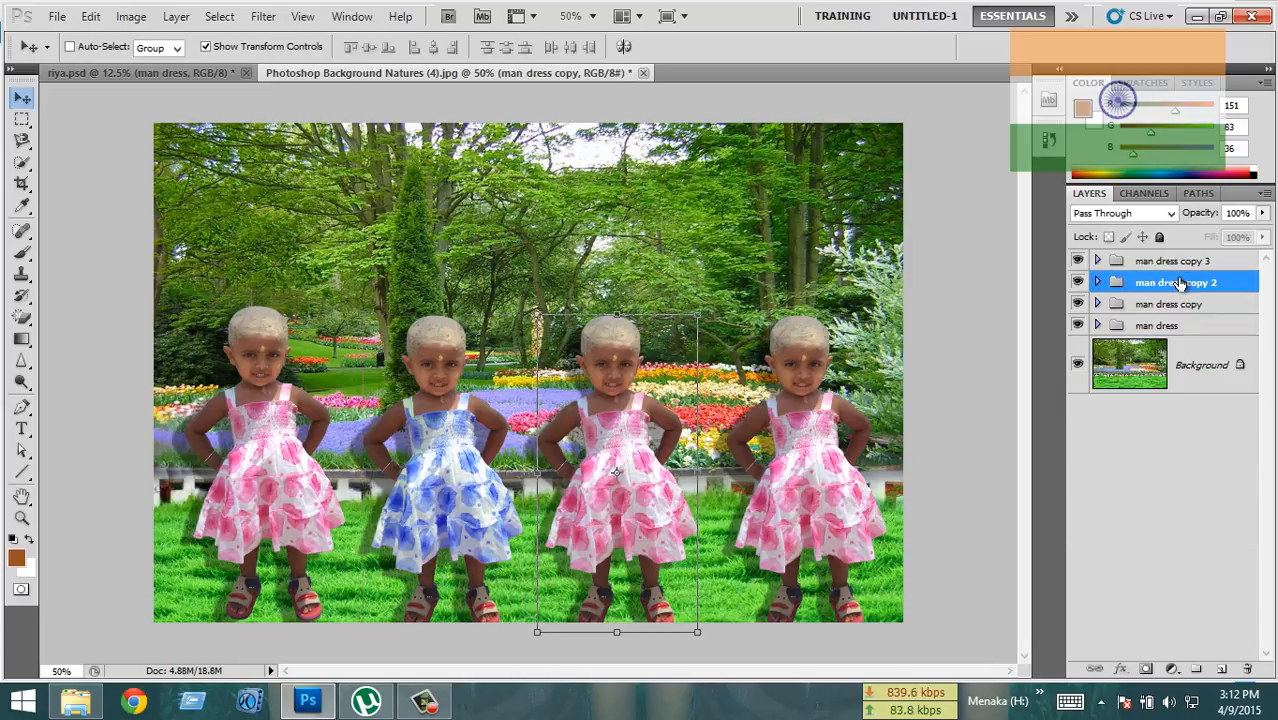
pyautogui.click(1097, 282)
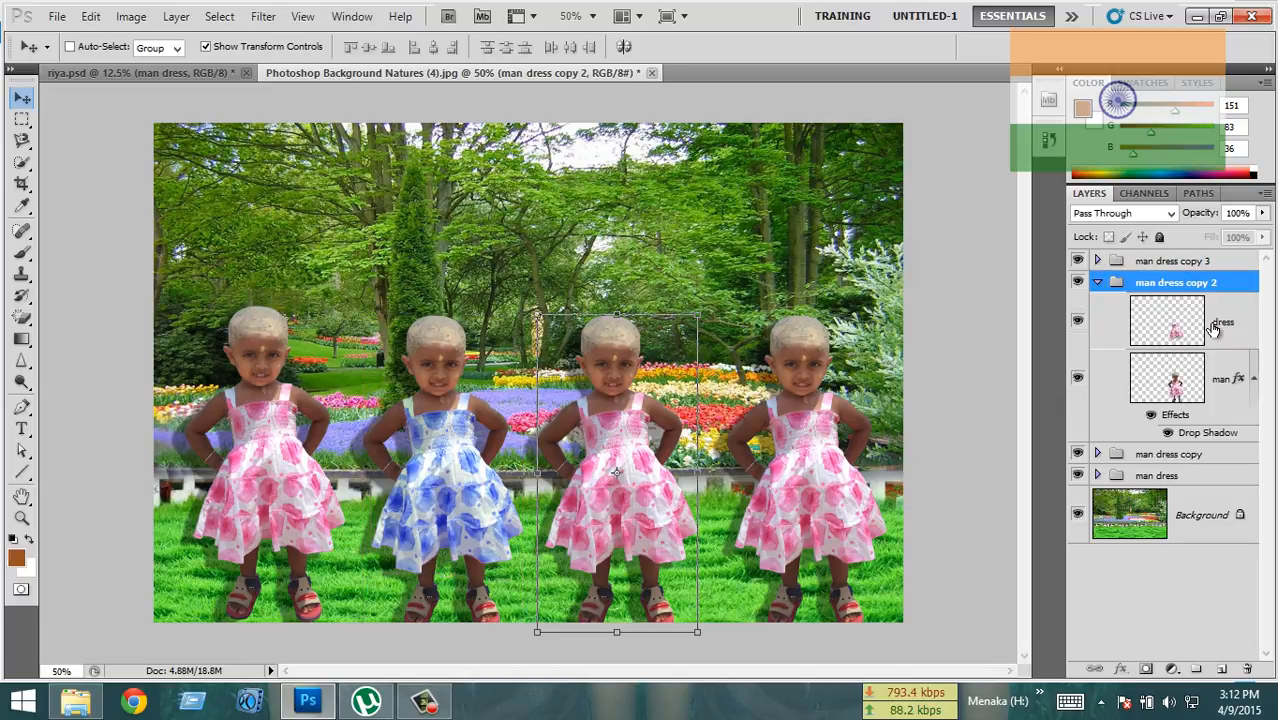
pyautogui.click(1212, 330)
pyautogui.hotkey('ctrl', 'u')
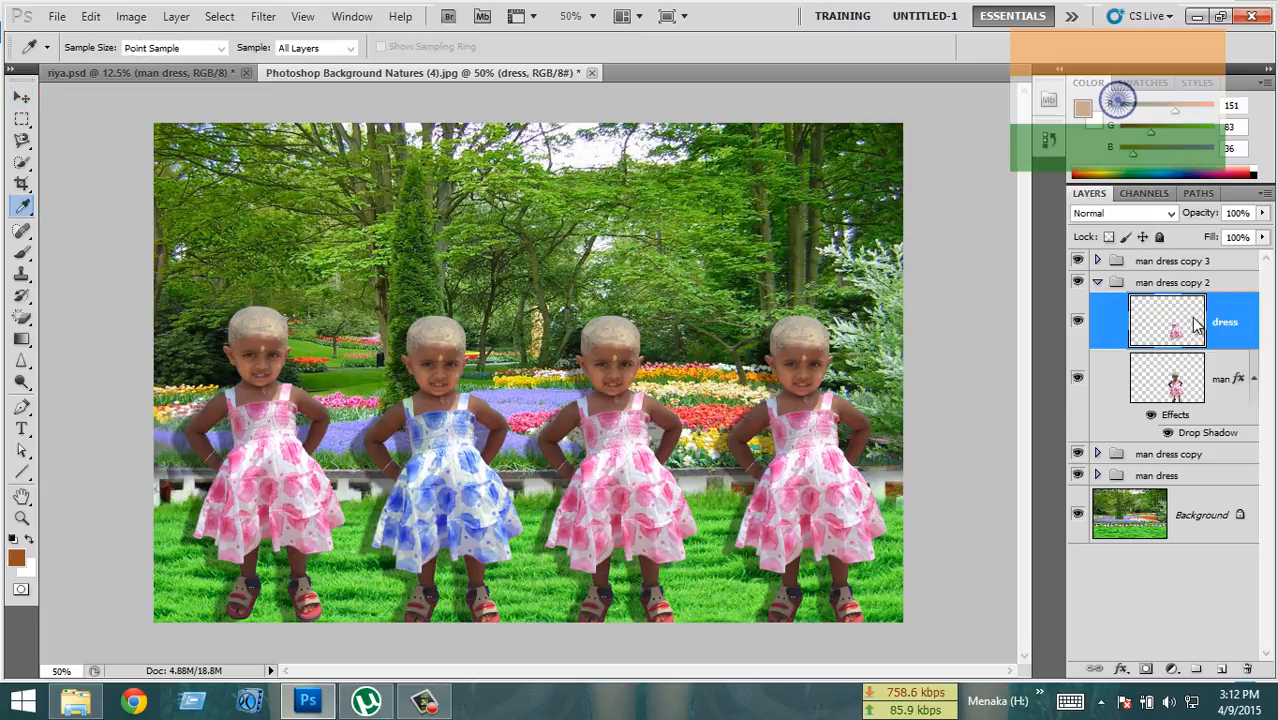
pyautogui.moveTo(923, 251); pyautogui.dragTo(965, 255)
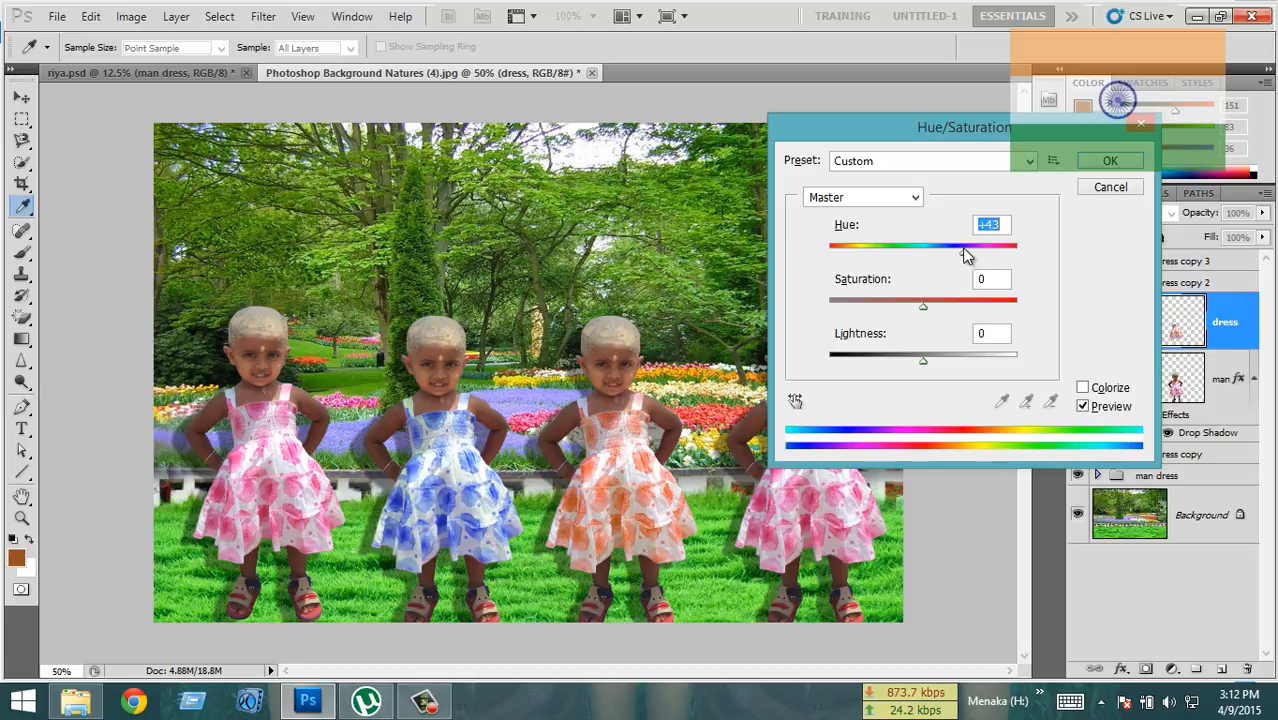
pyautogui.click(1112, 163)
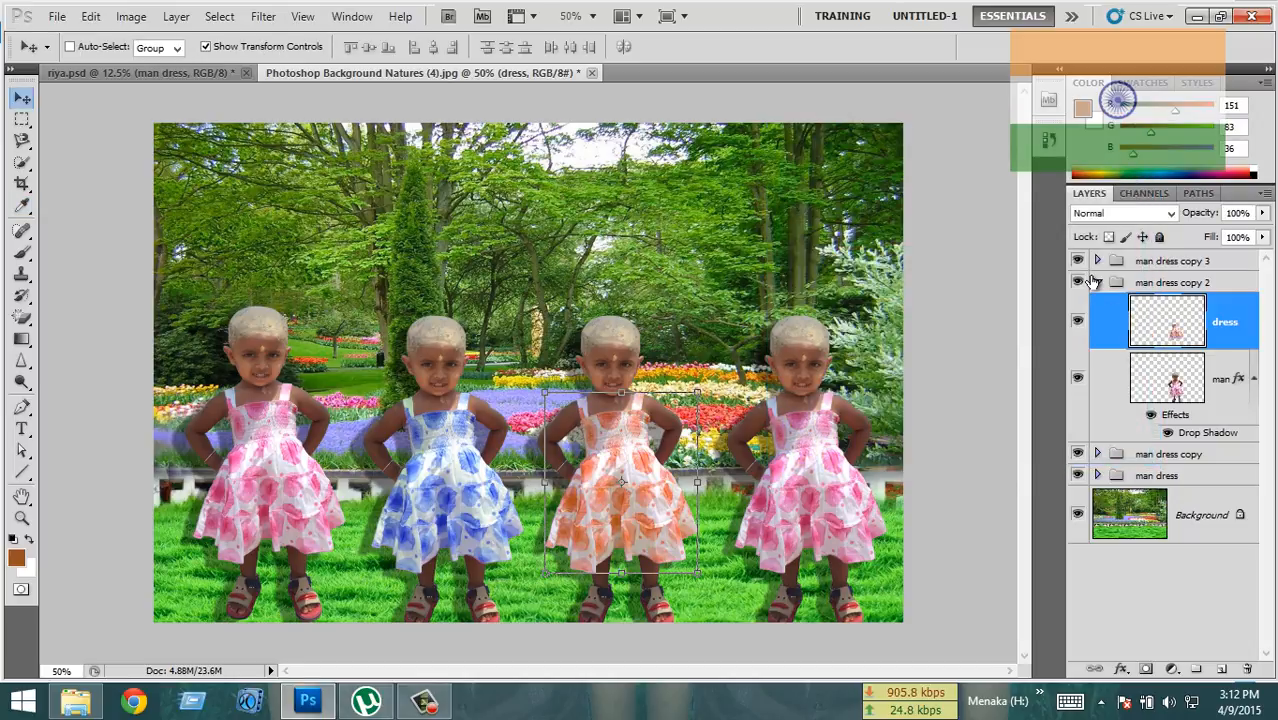
pyautogui.click(1094, 283)
pyautogui.click(1097, 282)
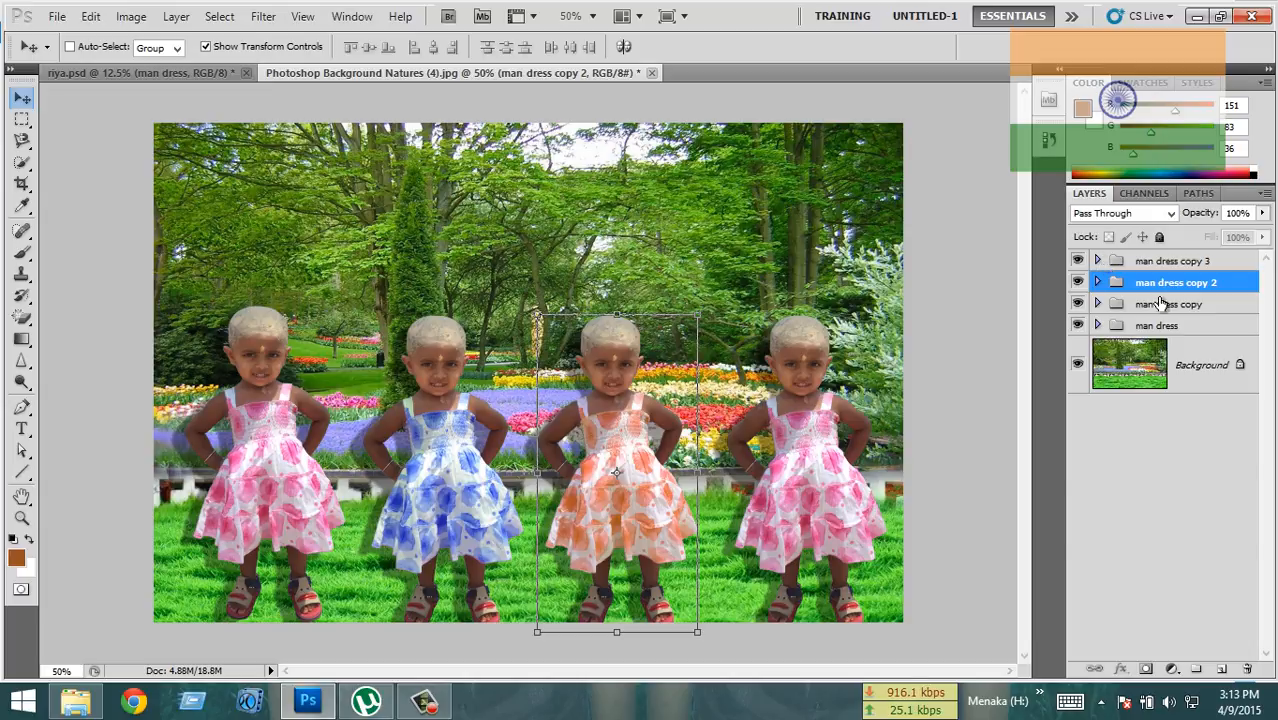
# Recolour the dress layer in the man dress copy 3 group to green by raising its hue with Hue/Saturation, then deselect the layers and collapse the group
pyautogui.click(1097, 260)
pyautogui.click(1213, 315)
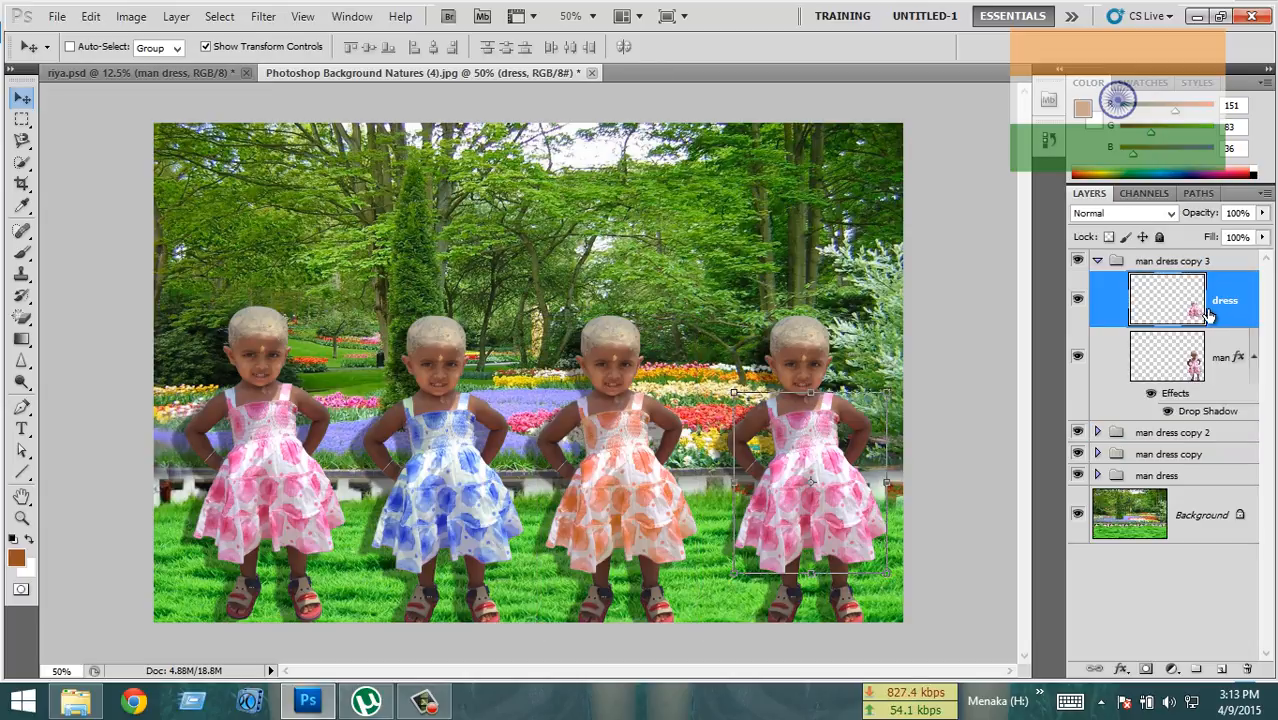
pyautogui.hotkey('ctrl', 'u')
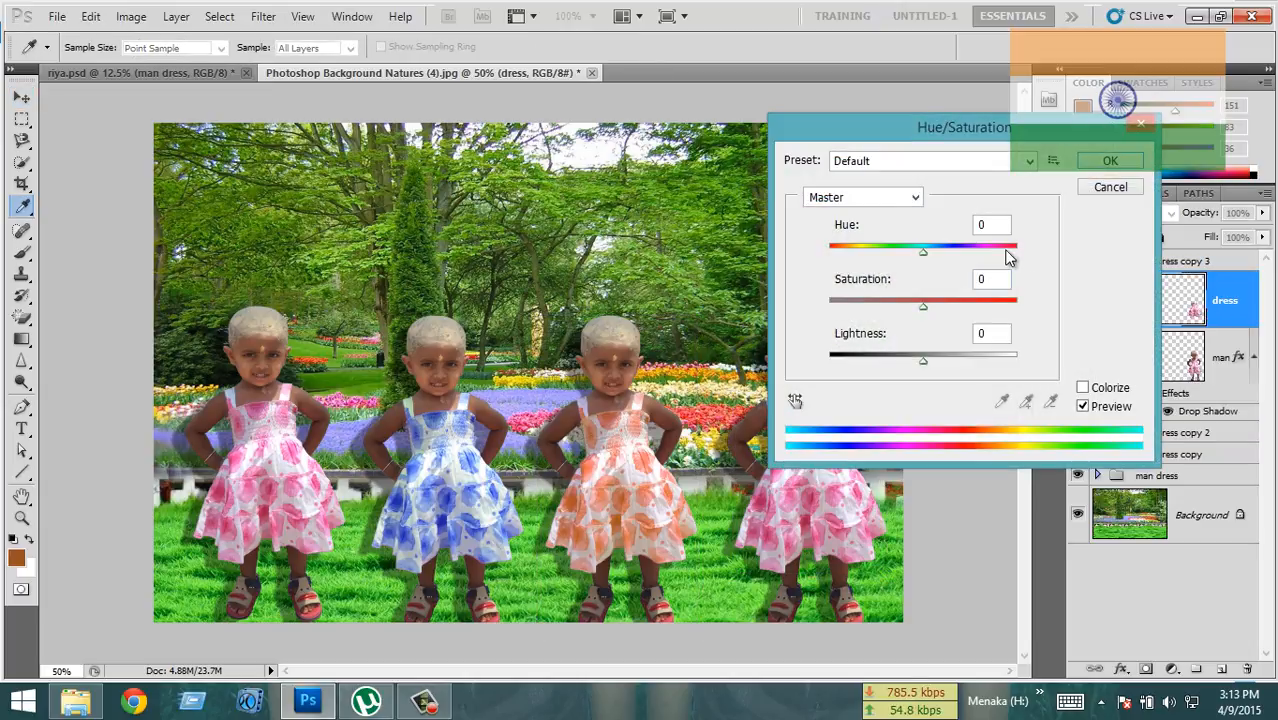
pyautogui.moveTo(923, 251); pyautogui.dragTo(994, 251)
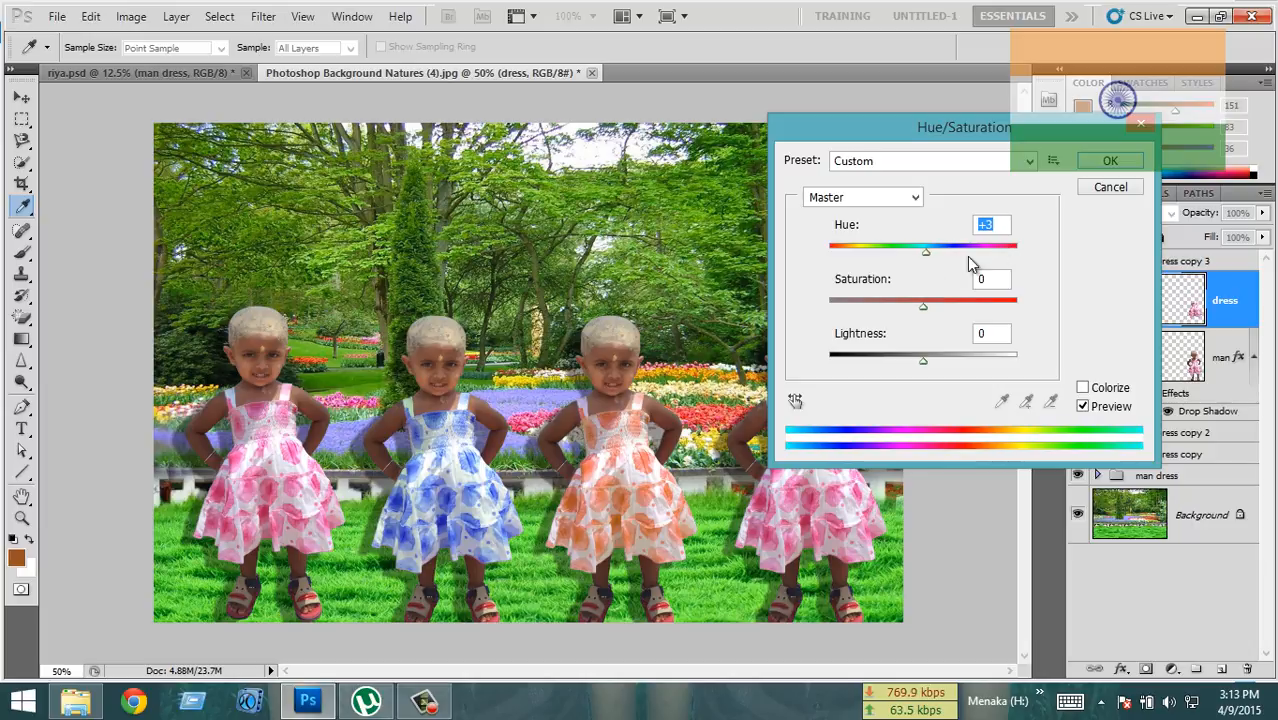
pyautogui.click(1110, 161)
pyautogui.click(1116, 588)
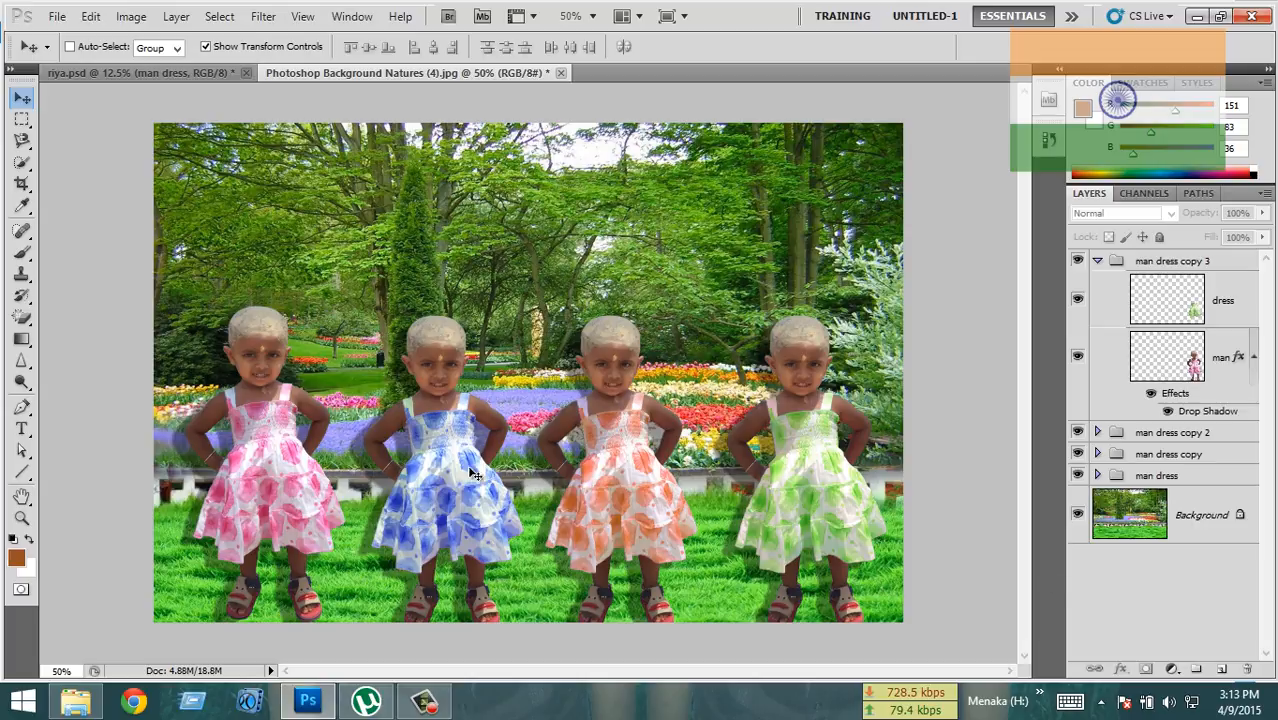
pyautogui.click(1097, 260)
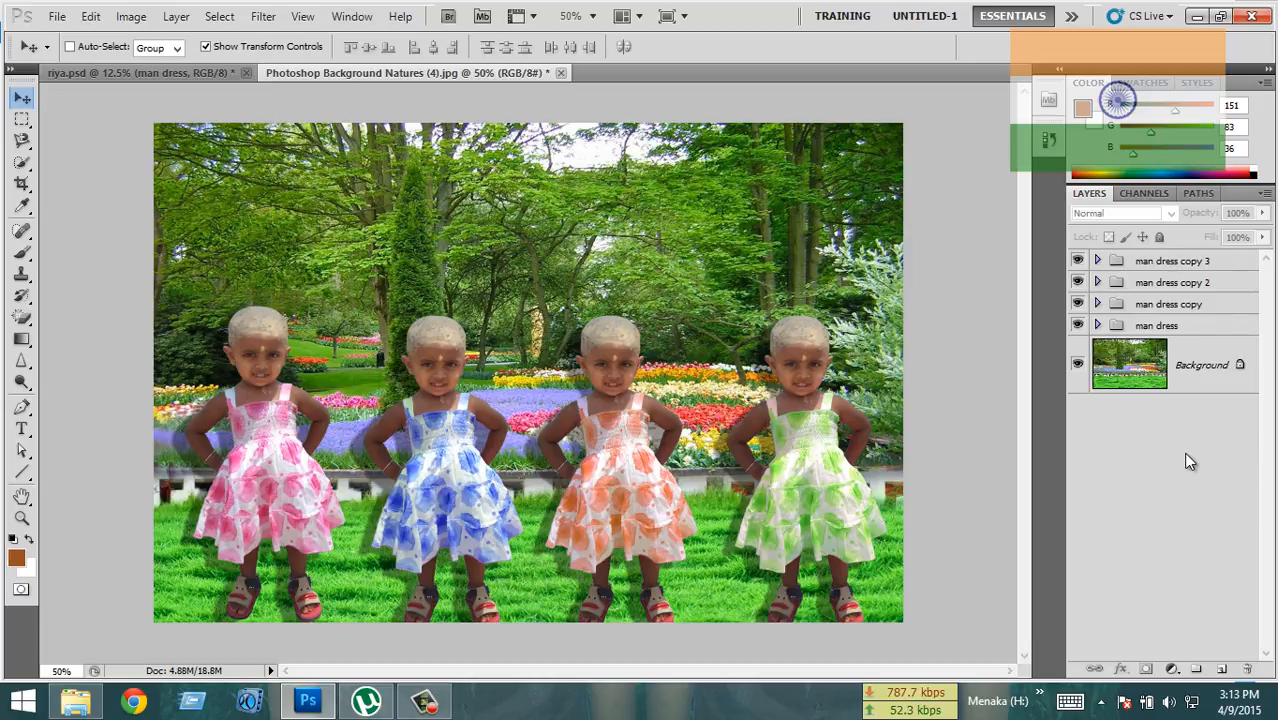